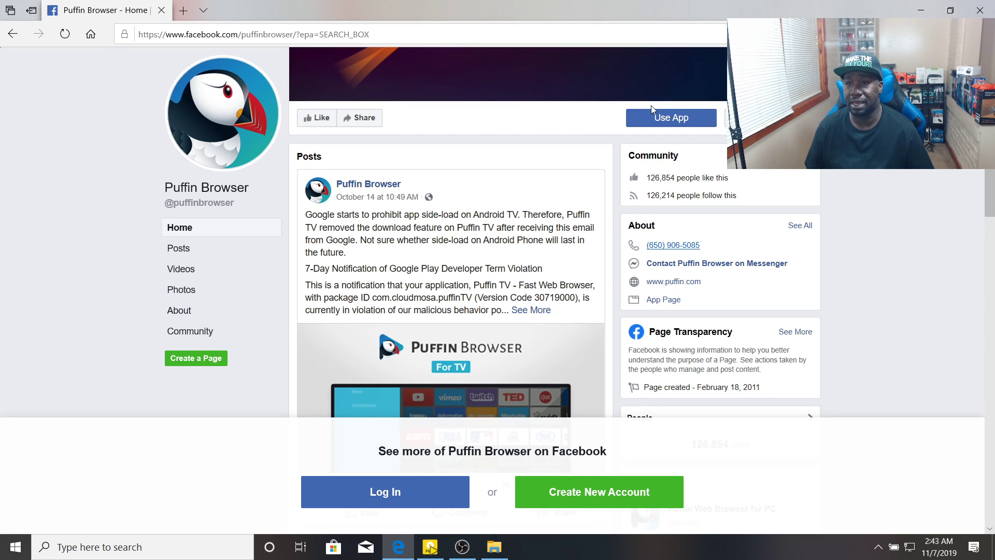
Switch OBS to the desktop scene, clear its window away and close the USB drive's file window
{"action": "left_click", "coordinate": [926, 9]}
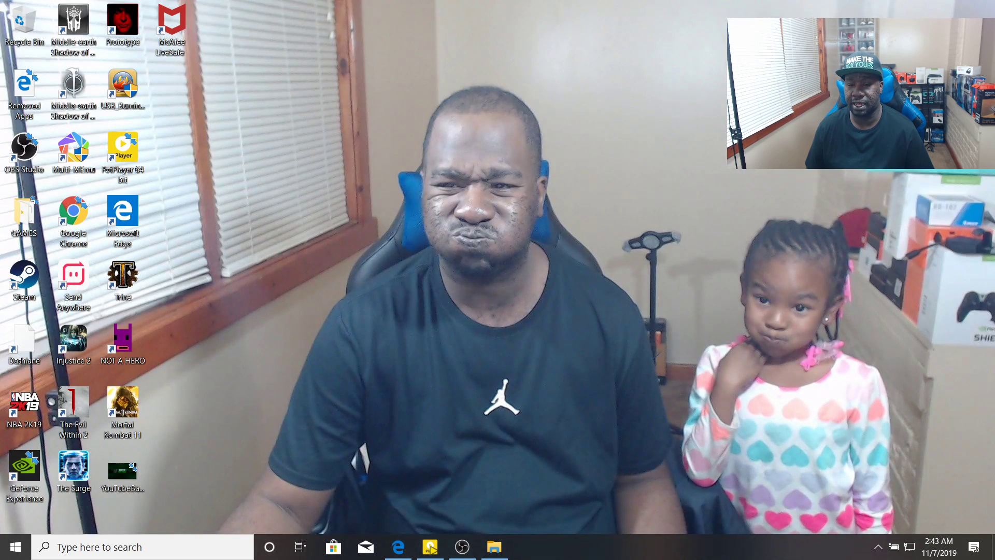
{"action": "left_click", "coordinate": [463, 547]}
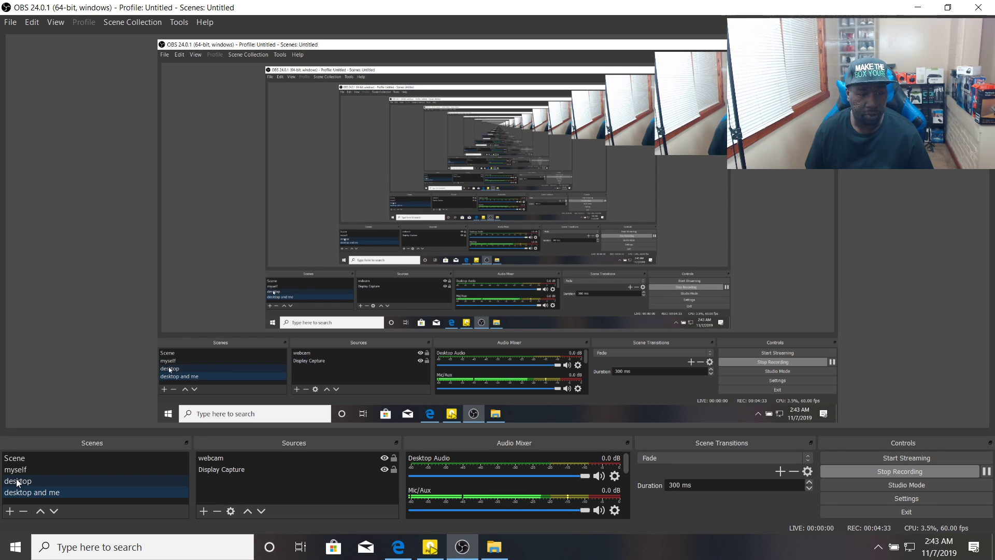
{"action": "left_click", "coordinate": [17, 481]}
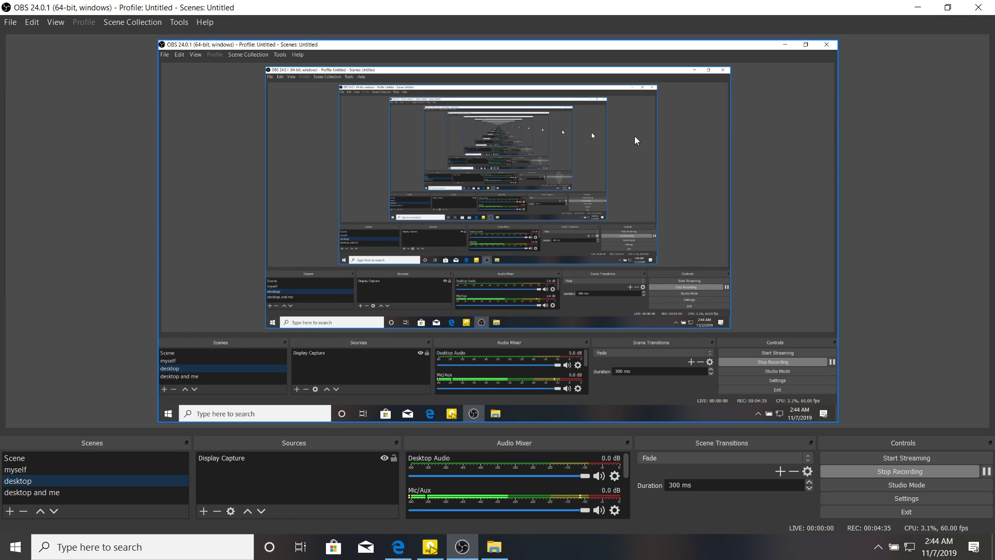
{"action": "left_click", "coordinate": [919, 8]}
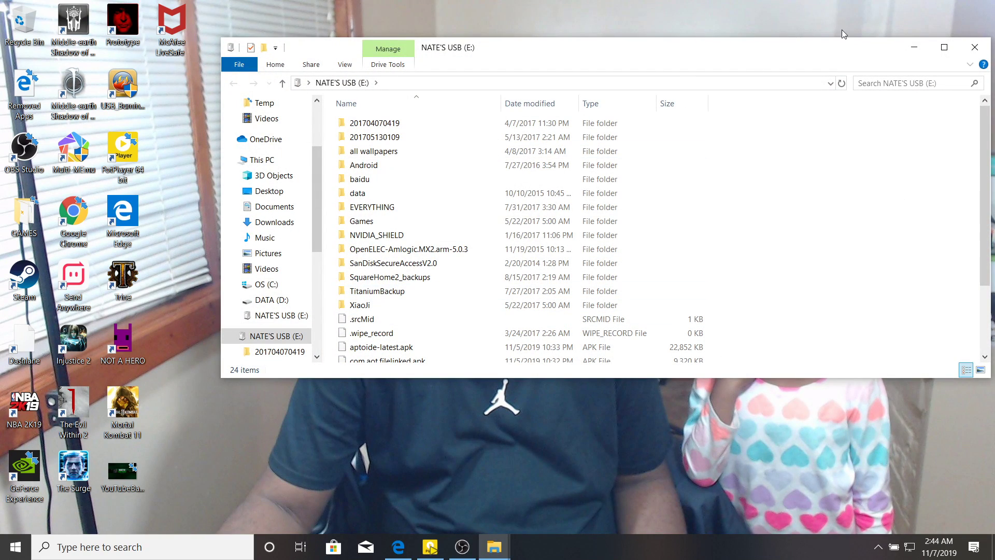
{"action": "left_click", "coordinate": [974, 46]}
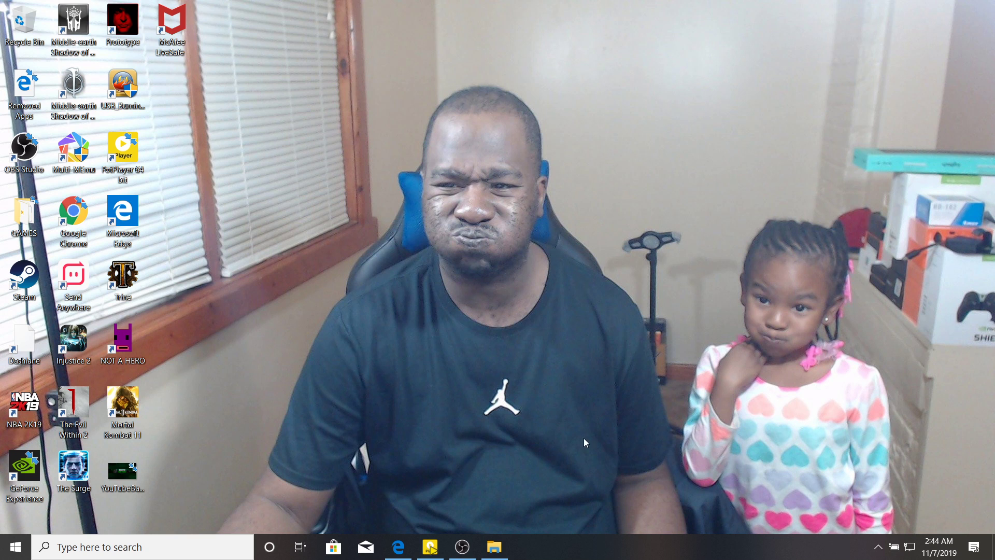
Switch to Microsoft Edge and go to the aptoide.com home page
{"action": "left_click", "coordinate": [396, 539]}
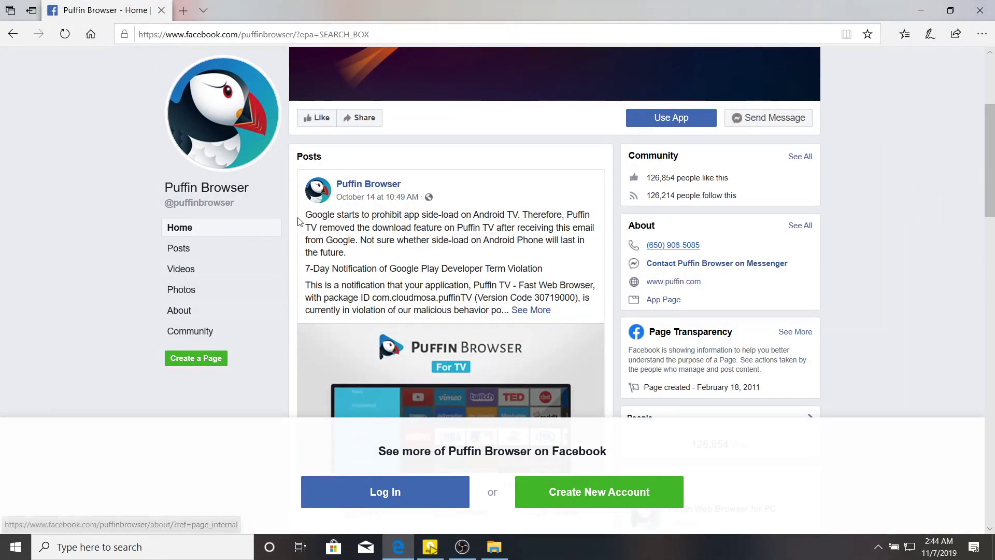
{"action": "left_click", "coordinate": [336, 34]}
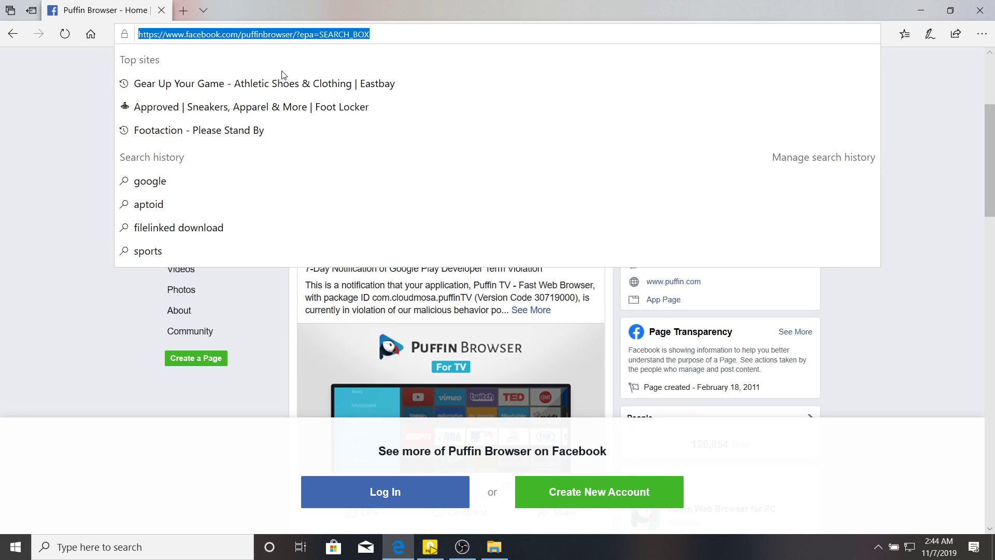
{"action": "type", "text": "aptoide.com/"}
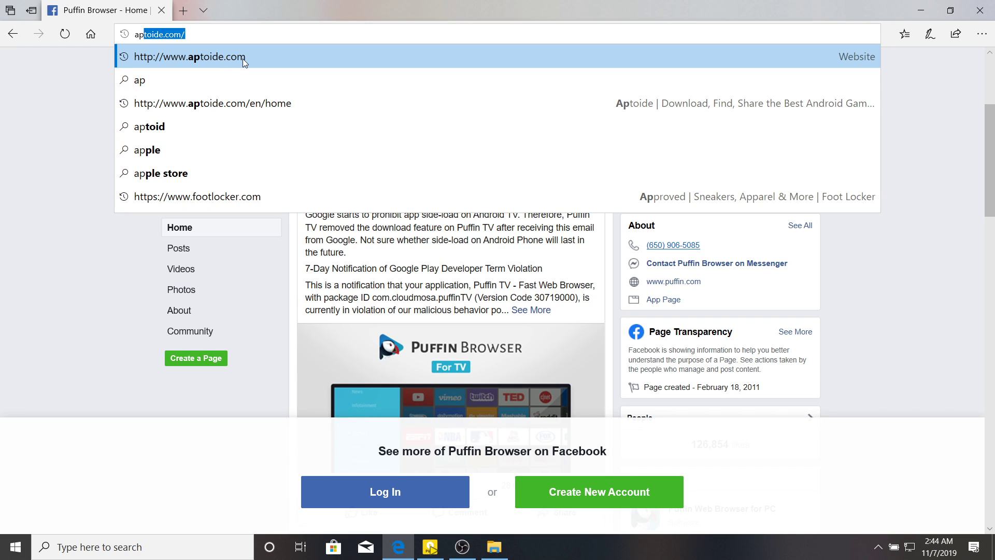
{"action": "left_click", "coordinate": [224, 58]}
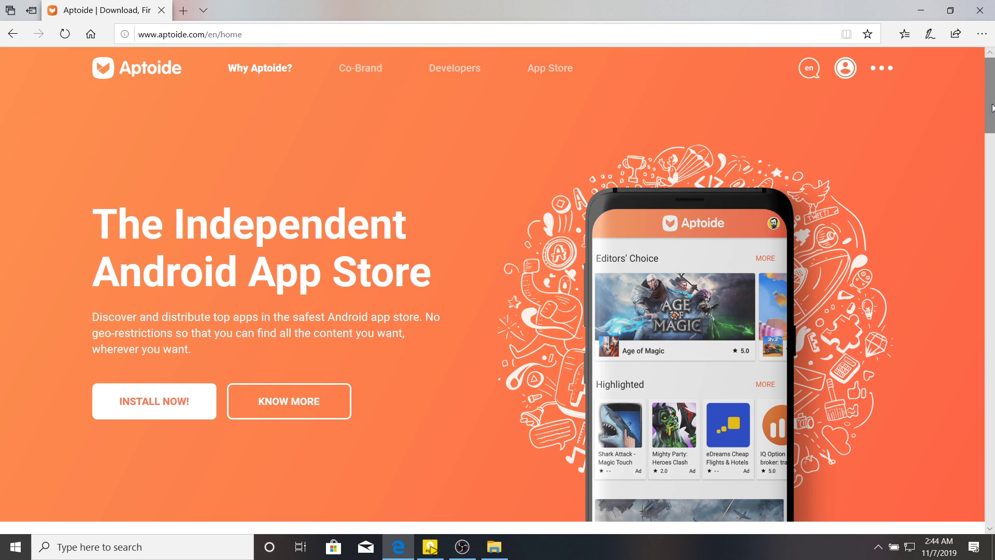
{"action": "scroll", "coordinate": [991, 106], "scroll_direction": "down", "scroll_amount": 2}
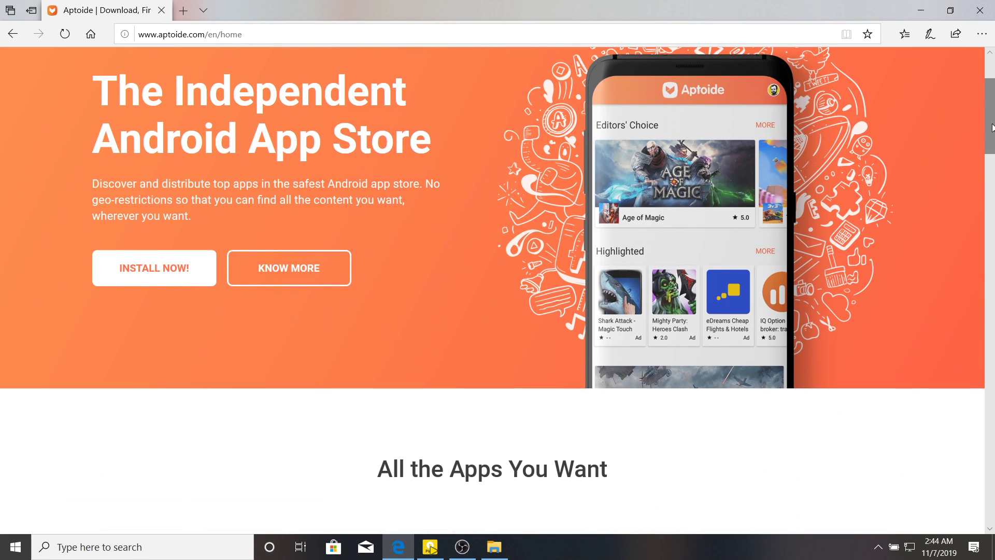
{"action": "left_click", "coordinate": [463, 546]}
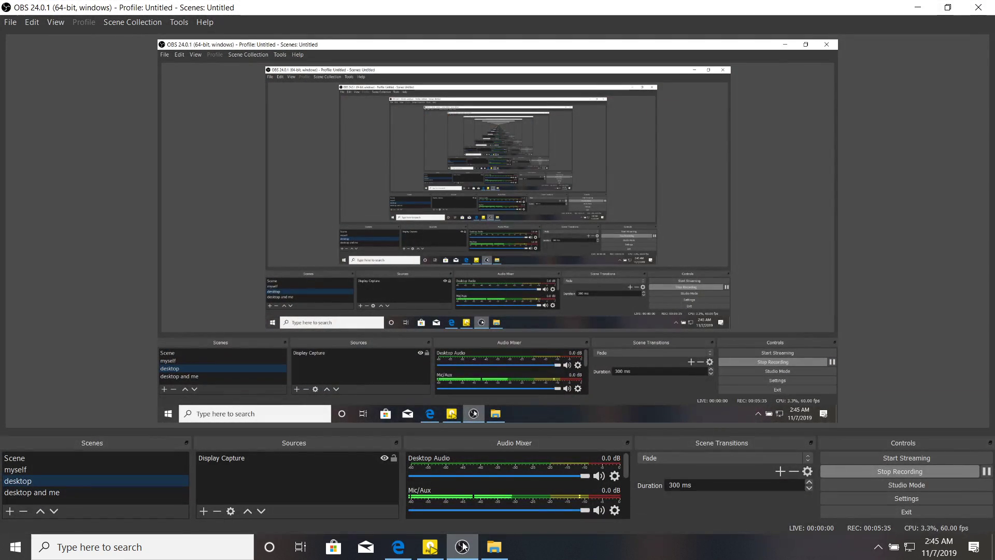
{"action": "left_click", "coordinate": [463, 546]}
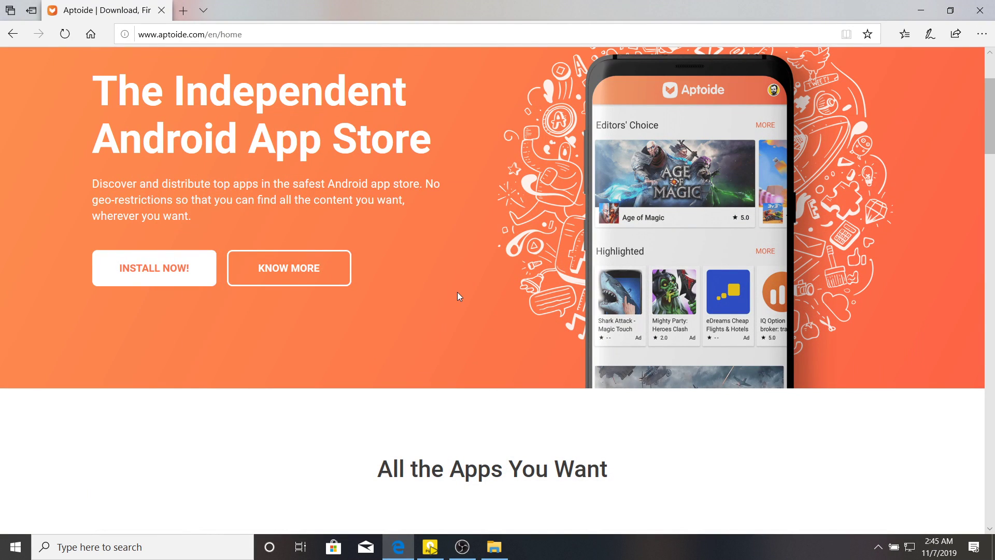
{"action": "scroll", "coordinate": [991, 104], "scroll_direction": "up", "scroll_amount": 2}
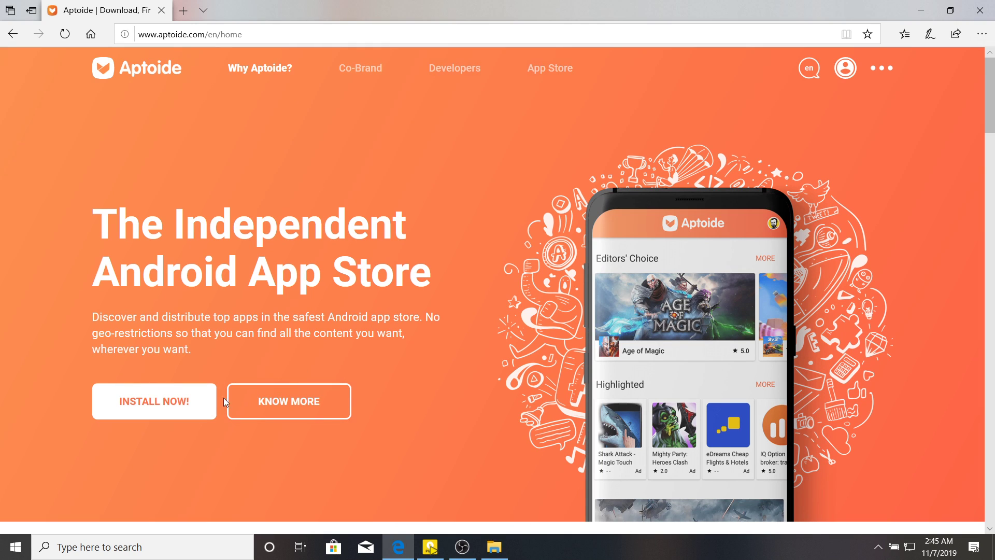
Download and save aptoide-latest.apk from the Aptoide home page, and show it in its download folder
{"action": "left_click", "coordinate": [190, 410]}
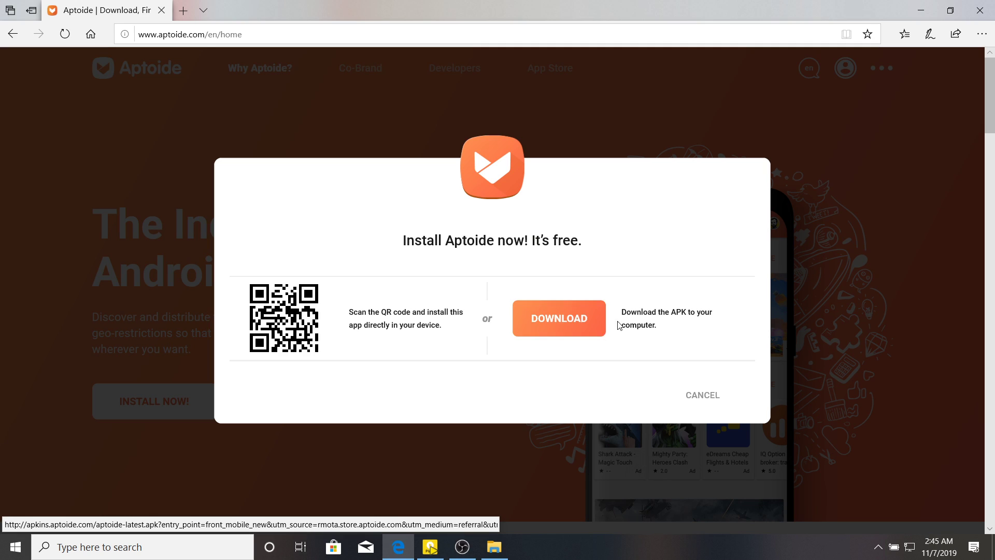
{"action": "left_click", "coordinate": [552, 329]}
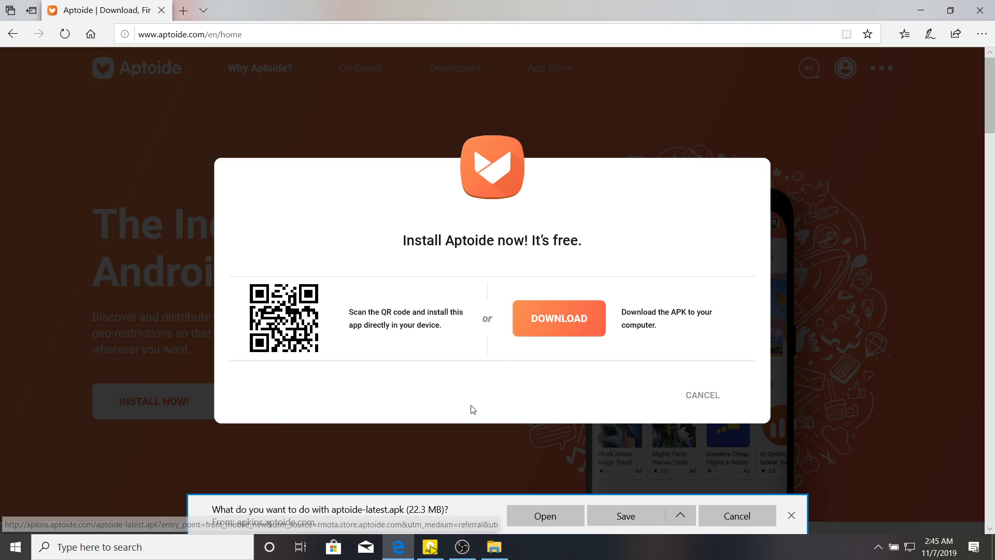
{"action": "left_click", "coordinate": [627, 518]}
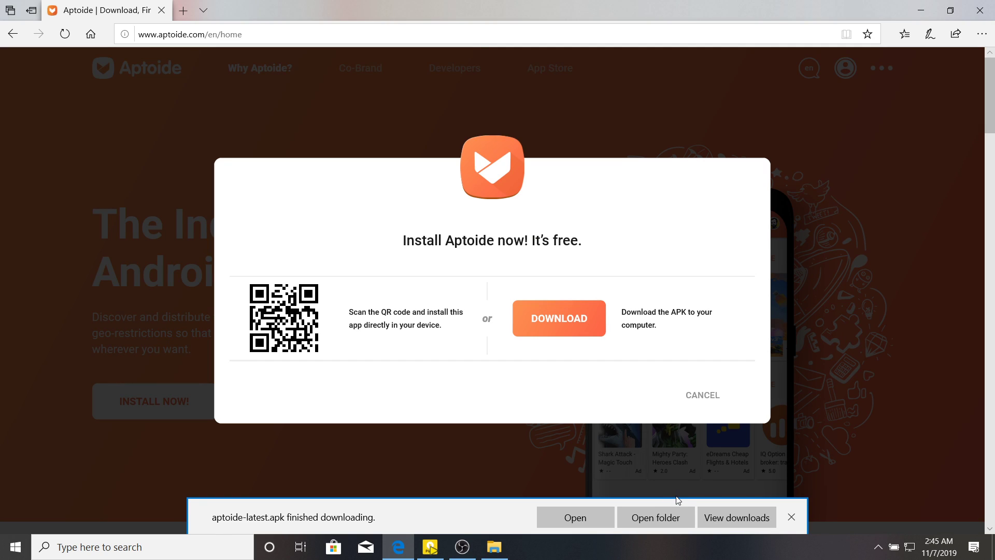
{"action": "left_click", "coordinate": [648, 518]}
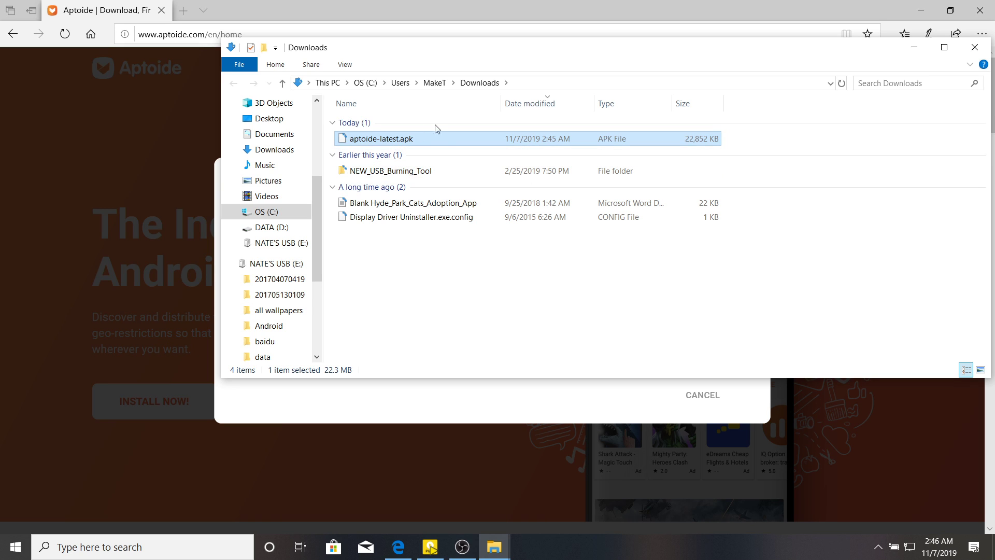
Copy aptoide-latest.apk from Downloads to the USB drive (E:), replacing the existing file there
{"action": "left_click", "coordinate": [921, 10]}
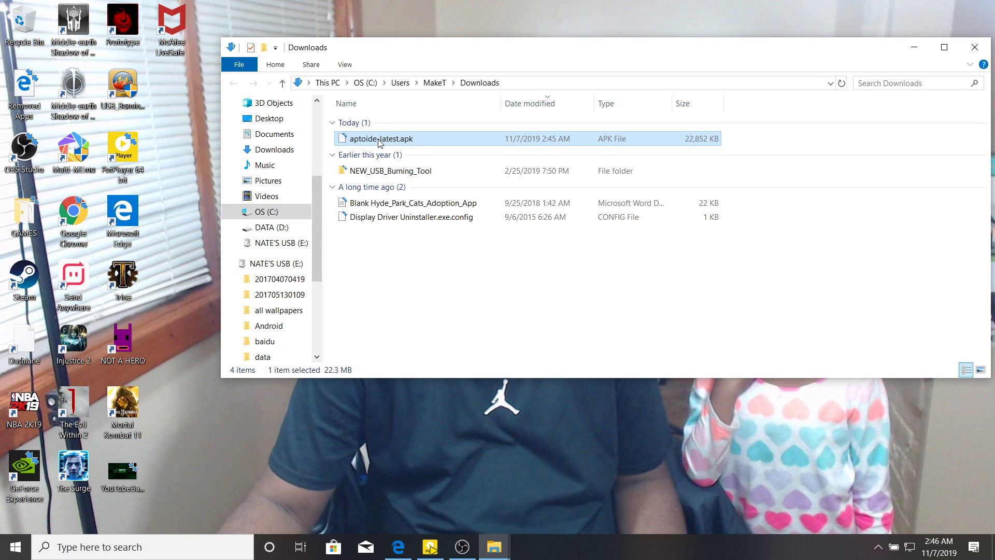
{"action": "left_click_drag", "start_coordinate": [378, 141], "coordinate": [266, 265]}
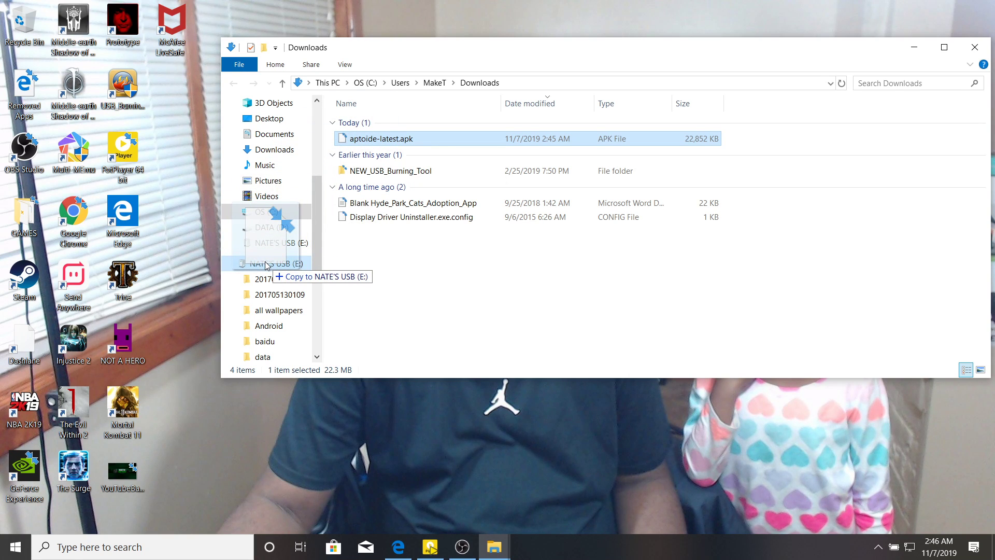
{"action": "mouse_move", "coordinate": [266, 265]}
{"action": "left_mouse_down"}
{"action": "mouse_move", "coordinate": [203, 347]}
{"action": "mouse_move", "coordinate": [345, 405]}
{"action": "mouse_move", "coordinate": [254, 321]}
{"action": "mouse_move", "coordinate": [255, 282]}
{"action": "left_mouse_up"}
{"action": "left_click_drag", "start_coordinate": [280, 347], "coordinate": [273, 191]}
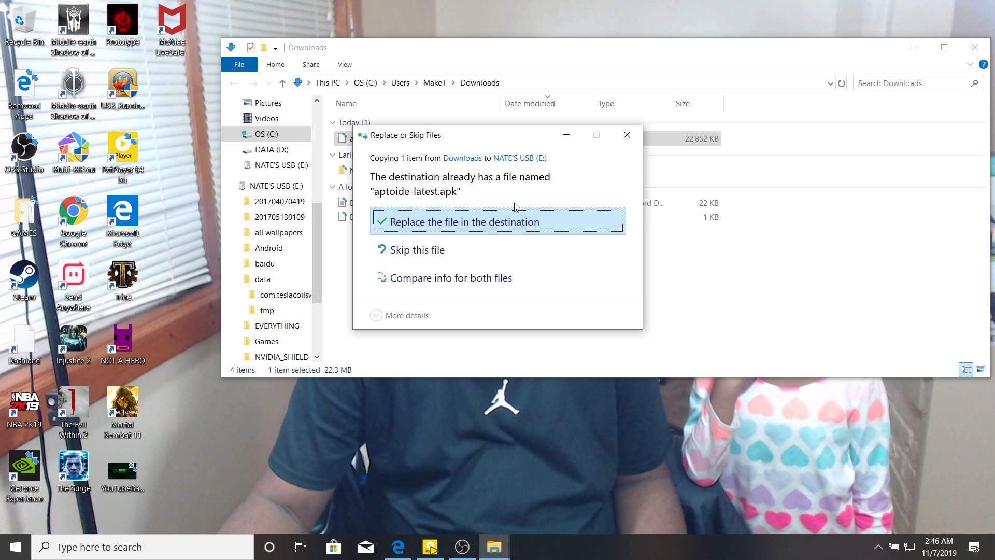
{"action": "left_click", "coordinate": [435, 223]}
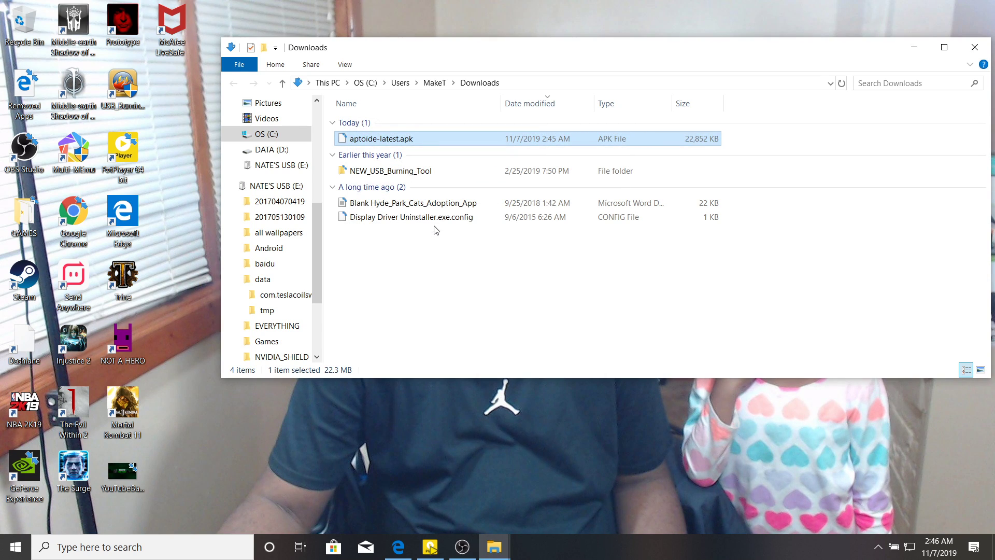
Check the USB drive's contents and move aptoide-latest.apk from Downloads onto the desktop
{"action": "left_click", "coordinate": [271, 191]}
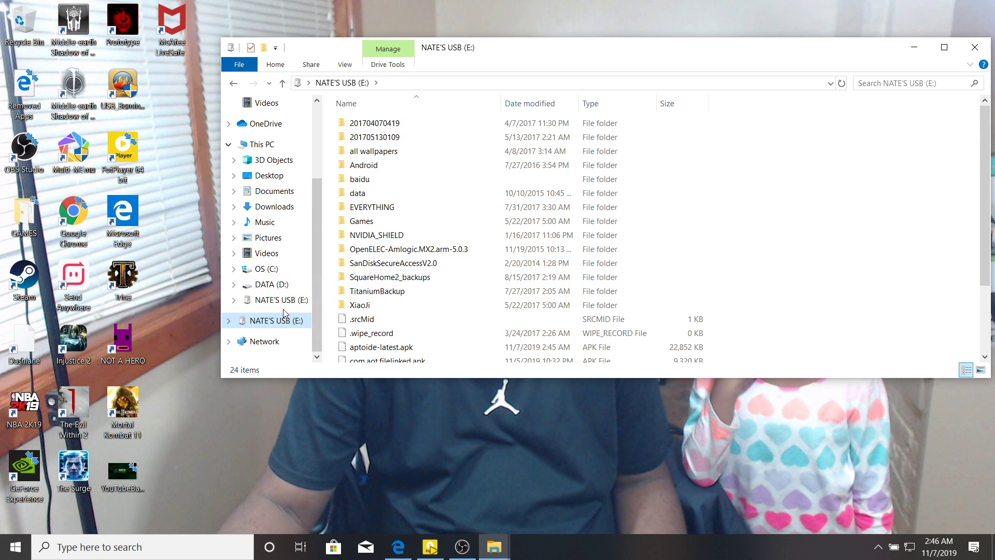
{"action": "left_click", "coordinate": [266, 207]}
{"action": "left_click_drag", "start_coordinate": [358, 139], "coordinate": [354, 468]}
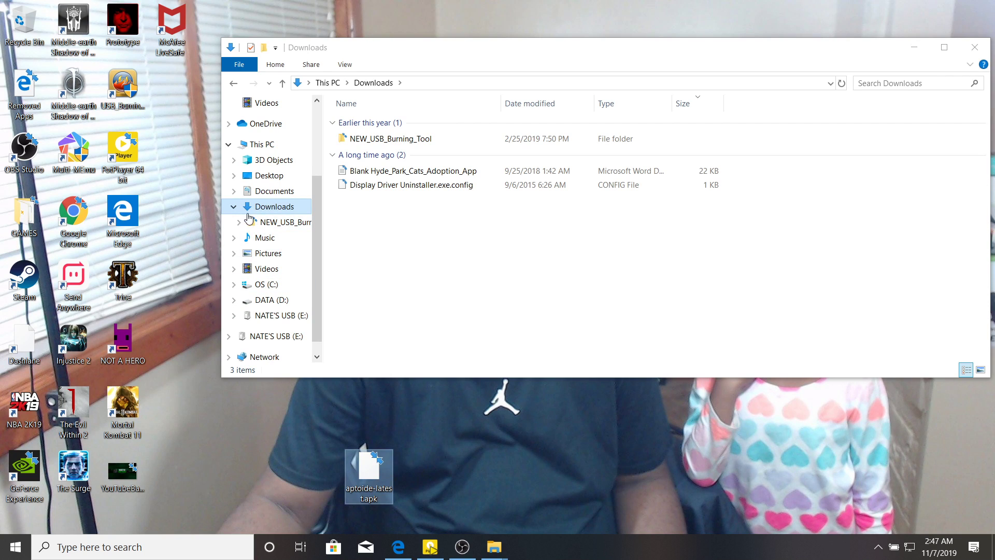
Copy aptoide-latest.apk from the desktop to the USB drive (E:), replace the existing file and close the file window
{"action": "left_click", "coordinate": [272, 315]}
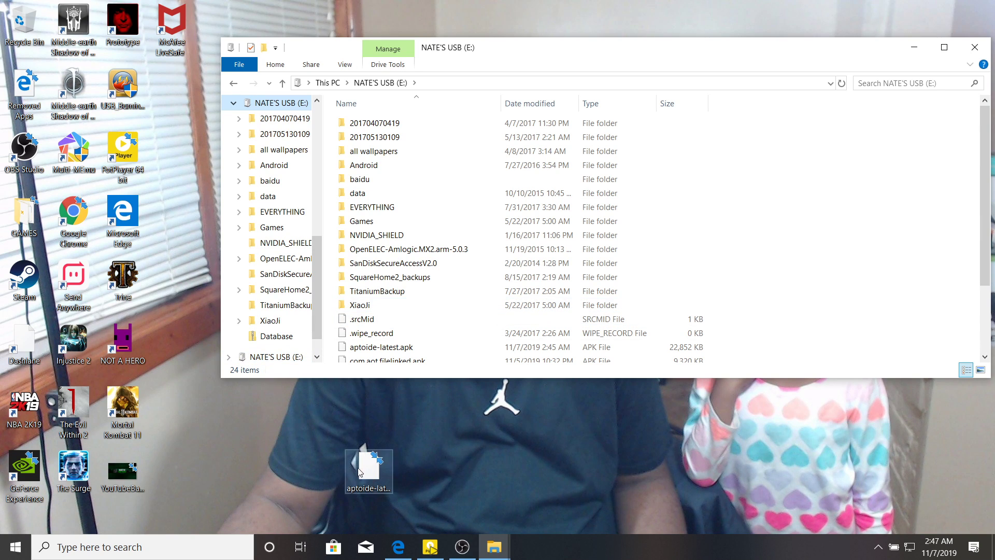
{"action": "left_click_drag", "start_coordinate": [360, 485], "coordinate": [451, 102]}
{"action": "left_click", "coordinate": [414, 222]}
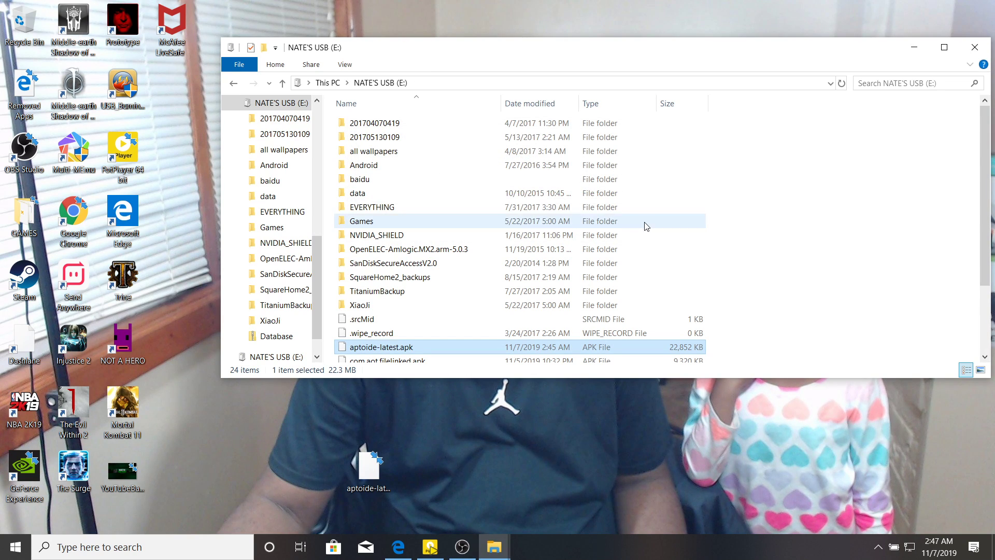
{"action": "left_click", "coordinate": [974, 48]}
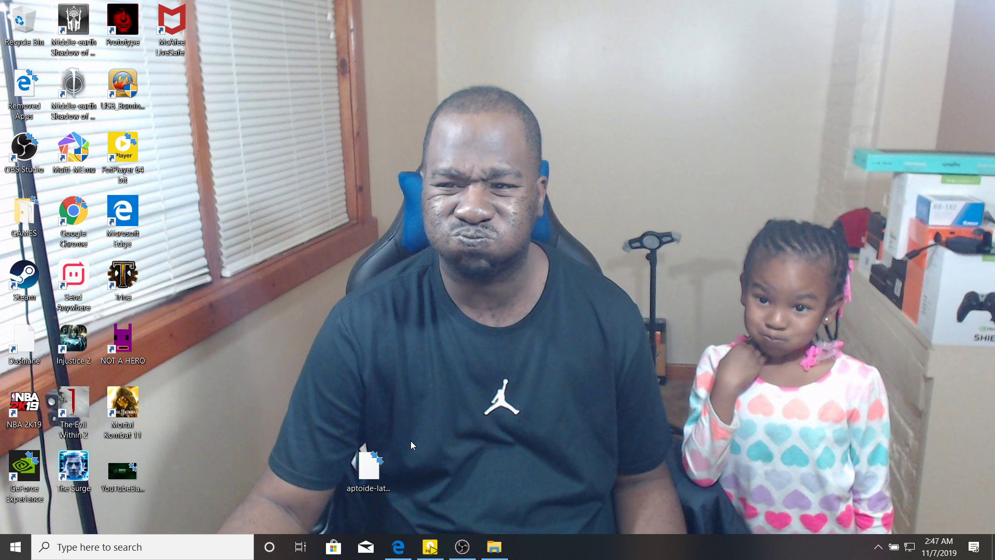
Switch to the Android TV home screen in PotPlayer and open the full Apps list
{"action": "left_click", "coordinate": [430, 547]}
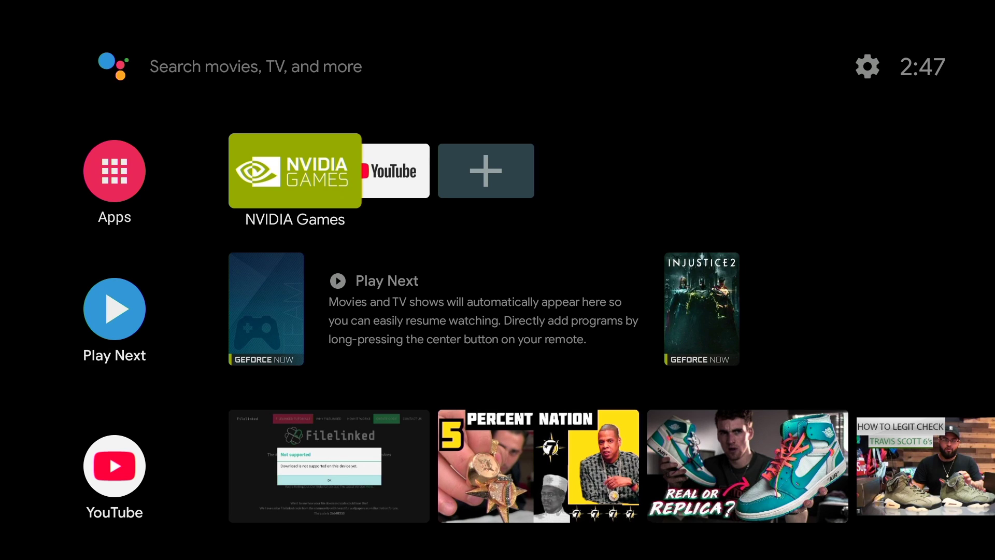
{"action": "key", "text": "Left"}
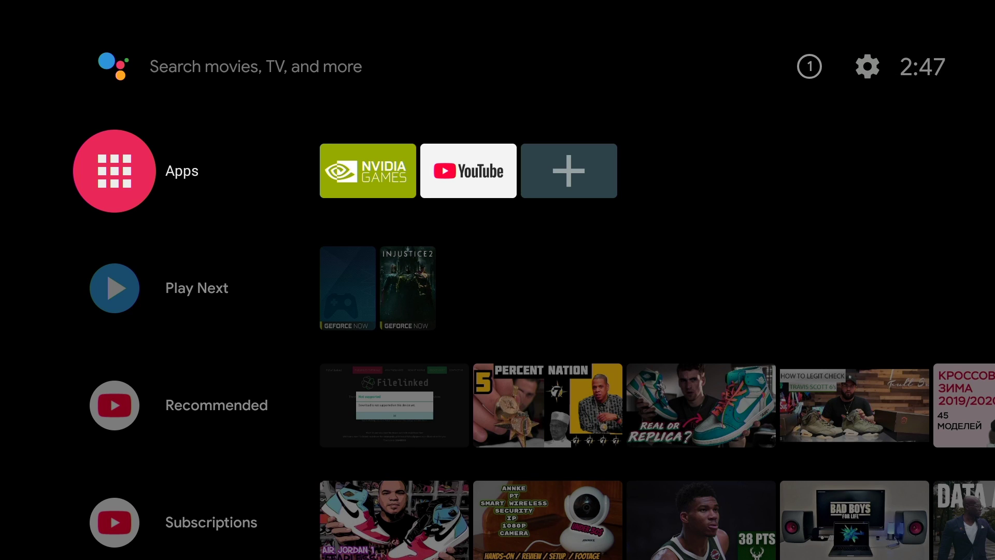
{"action": "key", "text": "Right"}
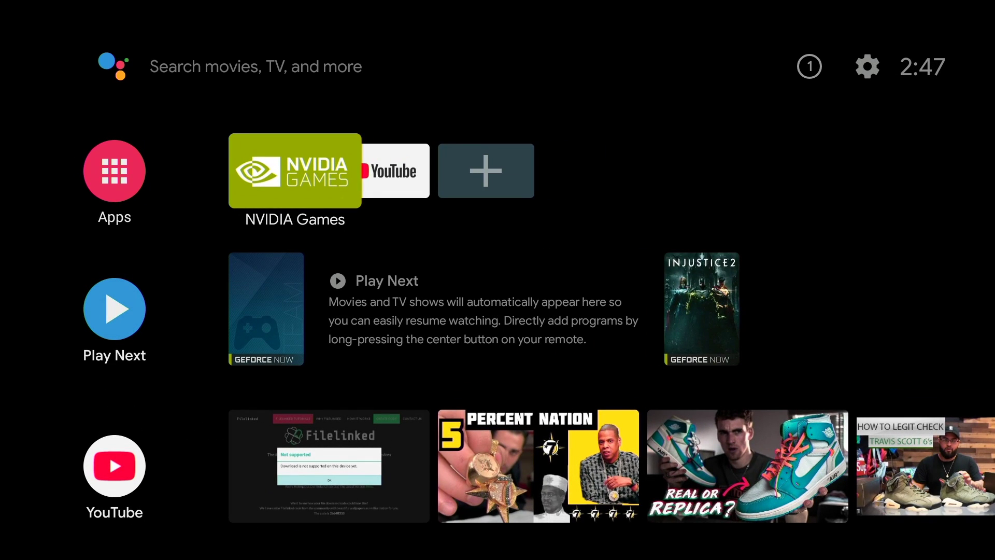
{"action": "key", "text": "Left"}
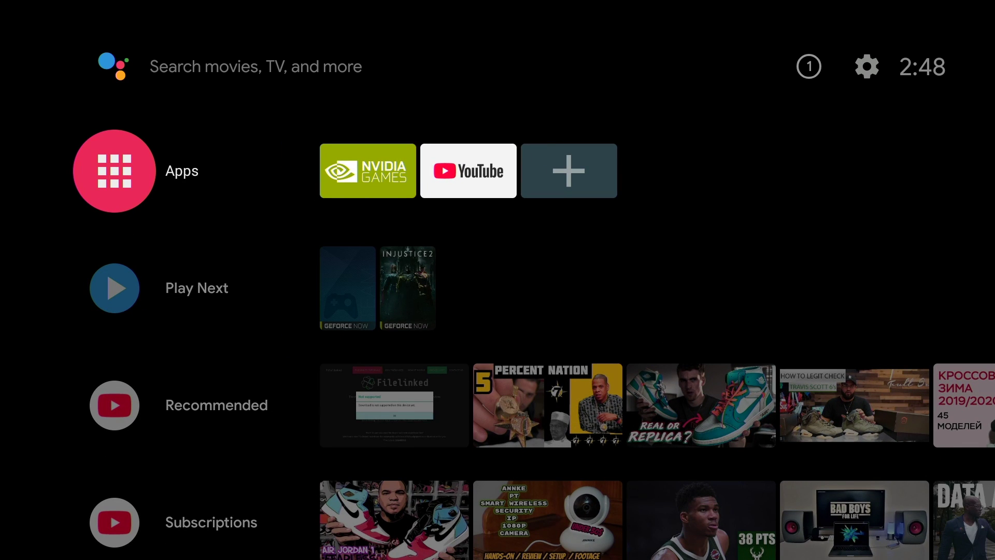
{"action": "key", "text": "Right"}
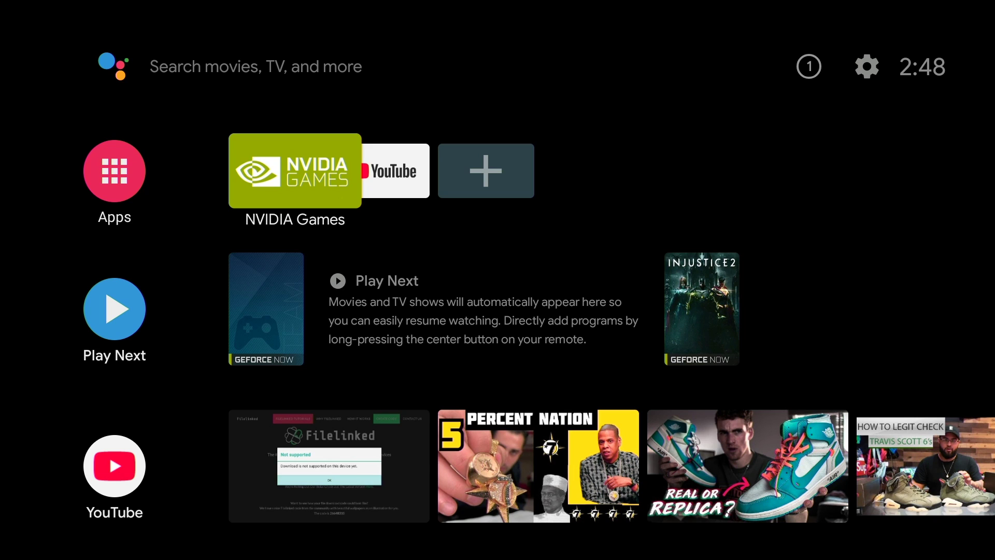
{"action": "key", "text": "Left"}
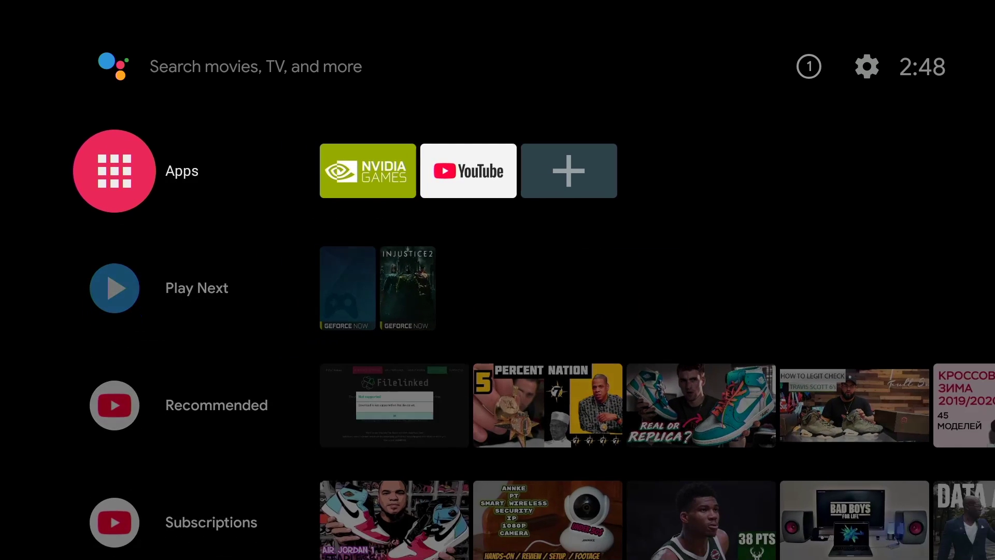
{"action": "key", "text": "Return"}
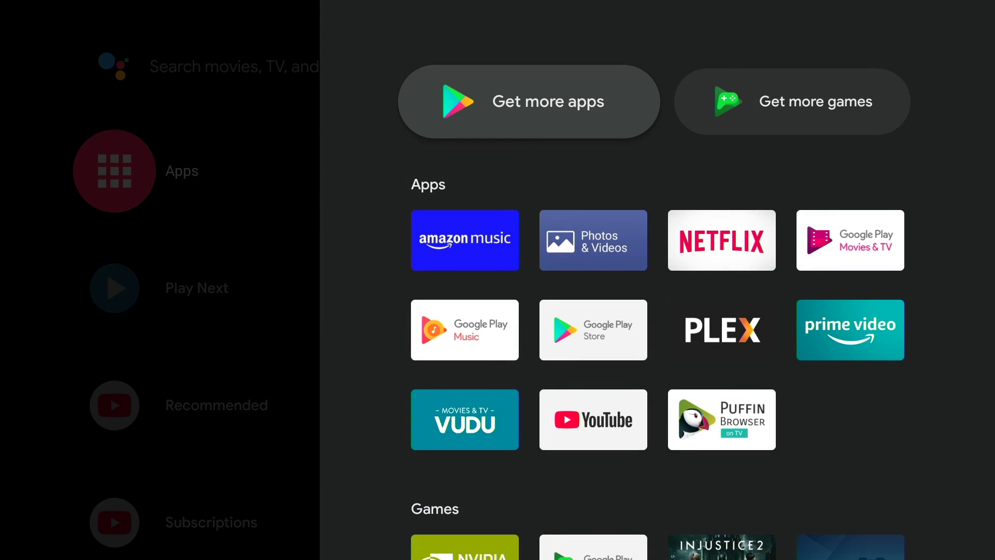
Open Google Play through Get more apps and search the store for "fx"
{"action": "key", "text": "Return"}
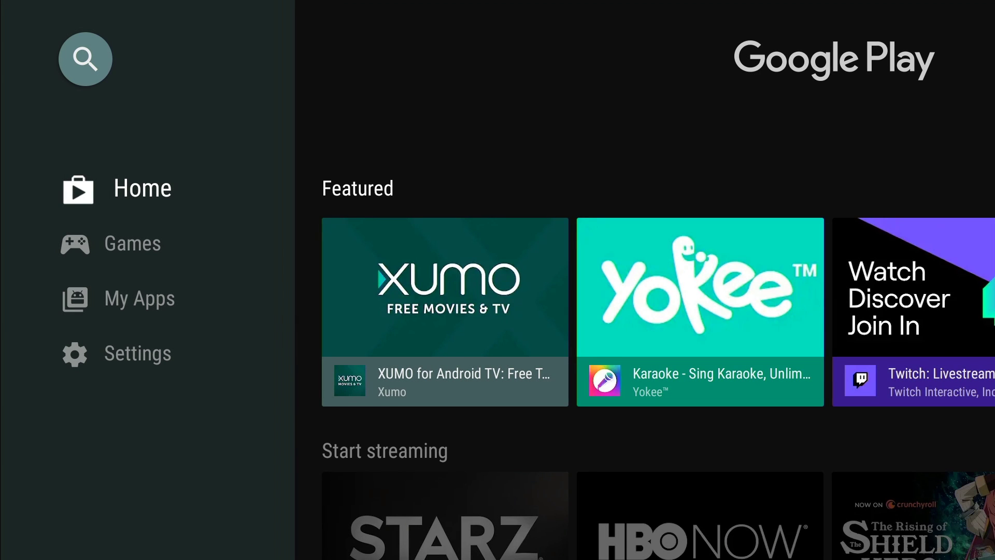
{"action": "key", "text": "Up"}
{"action": "key", "text": "Return"}
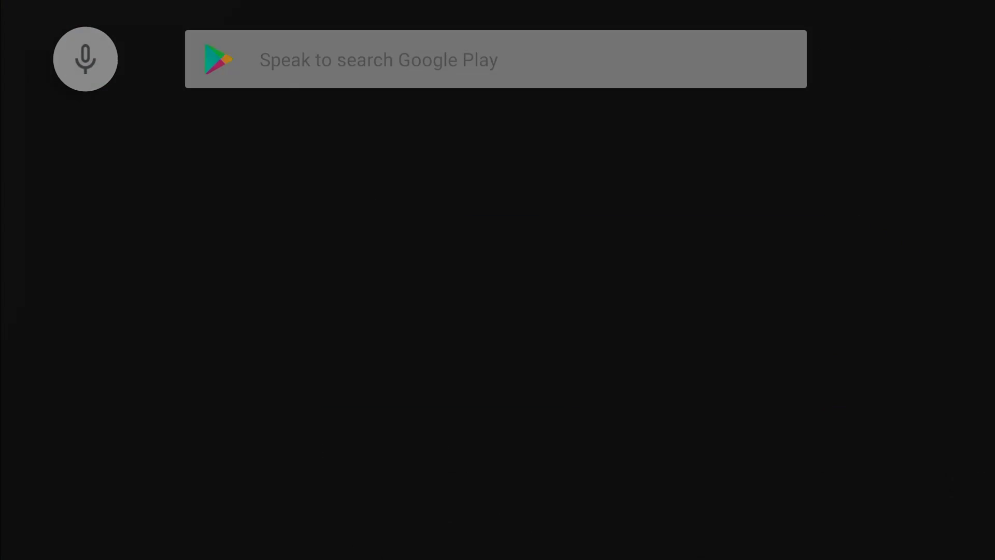
{"action": "key", "text": "Right"}
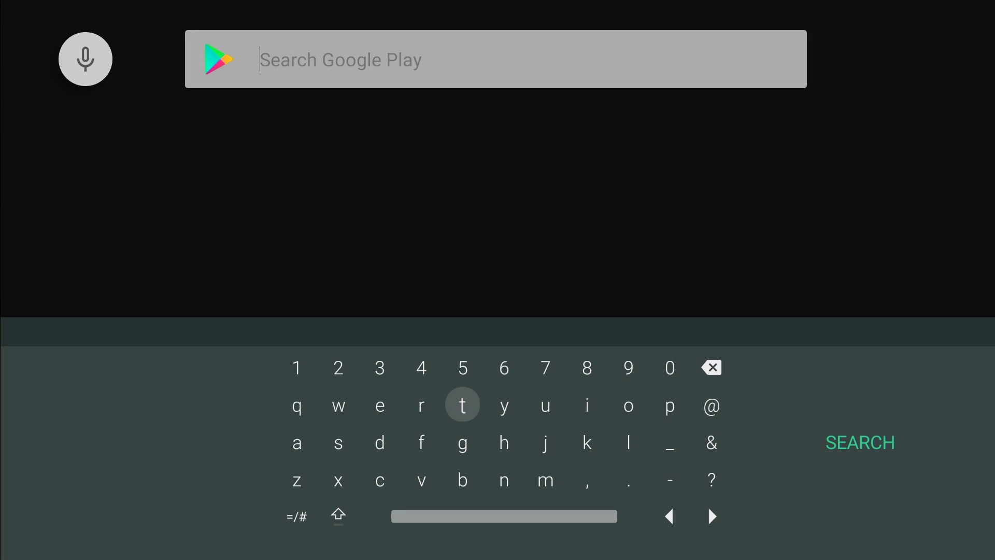
{"action": "type", "text": "fx"}
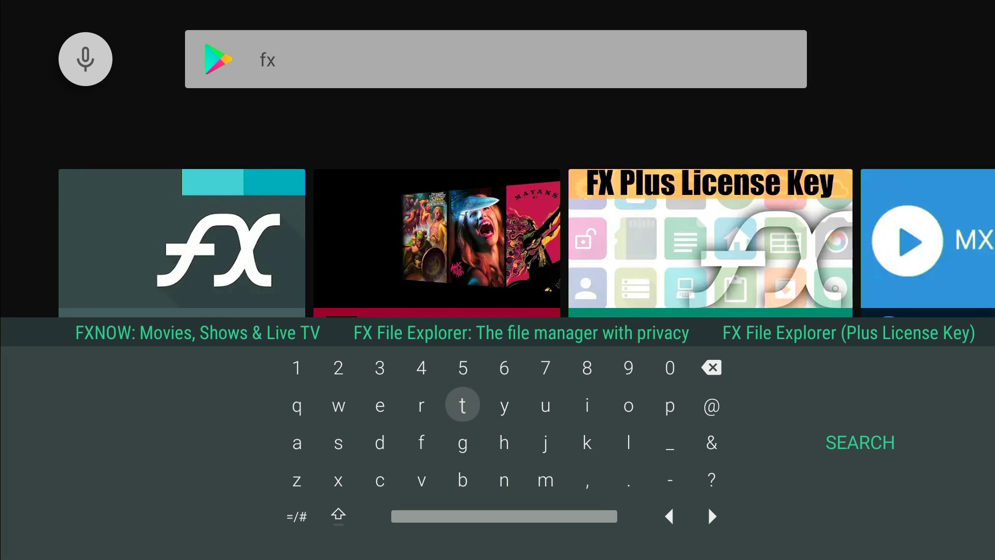
{"action": "key", "text": "Return"}
Look through the search results for other file managers and return to the FX File Explorer entry
{"action": "key", "text": "Right"}
{"action": "key", "text": "Right"}
{"action": "key", "text": "Right"}
{"action": "key", "text": "Right"}
{"action": "key", "text": "Right"}
{"action": "key", "text": "Right"}
{"action": "key", "text": "Right"}
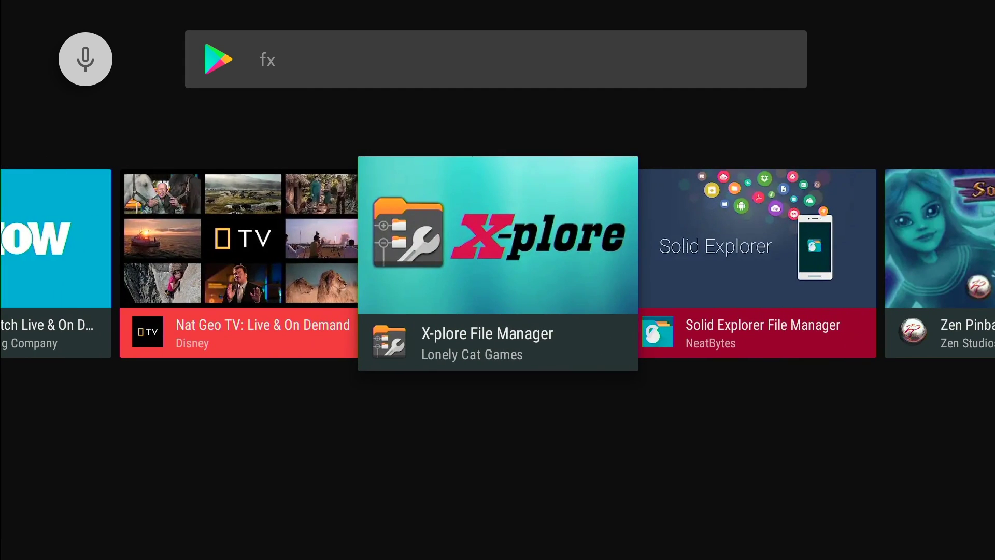
{"action": "key", "text": "Right"}
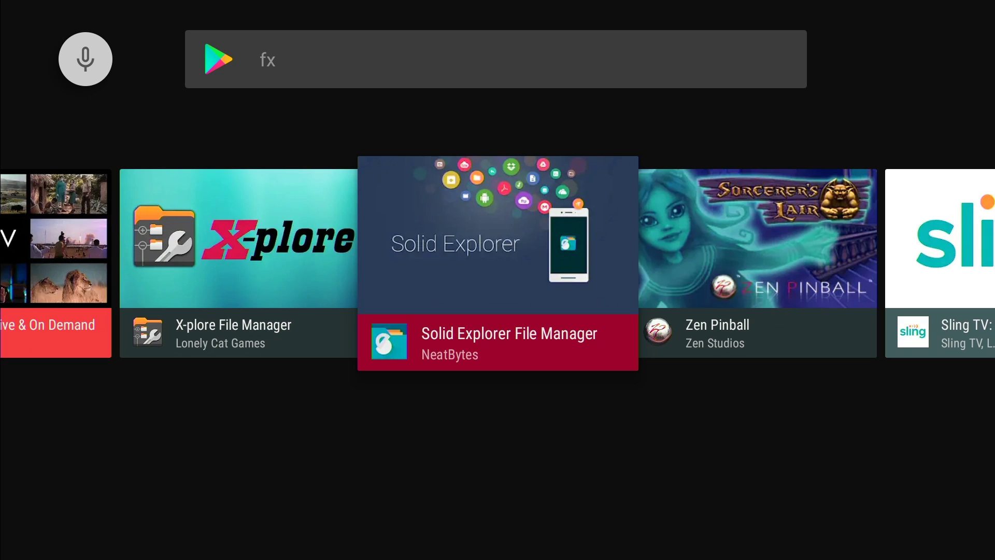
{"action": "key", "text": "Left"}
{"action": "key", "text": "Left"}
{"action": "key", "text": "Left"}
{"action": "key", "text": "Left"}
{"action": "key", "text": "Left"}
{"action": "key", "text": "Left"}
{"action": "key", "text": "Left"}
{"action": "key", "text": "Left"}
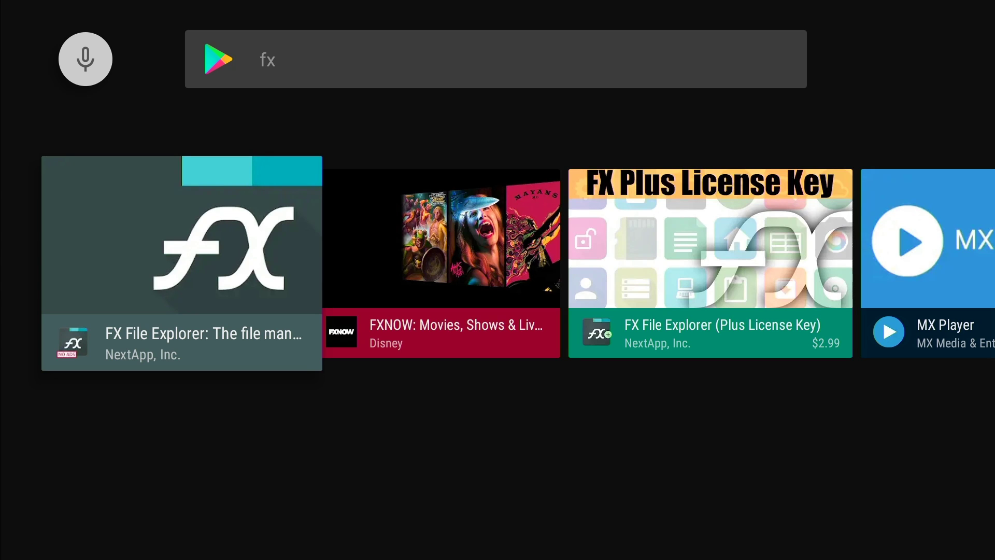
Install FX File Explorer from its Google Play page and launch it
{"action": "key", "text": "Return"}
{"action": "key", "text": "Return"}
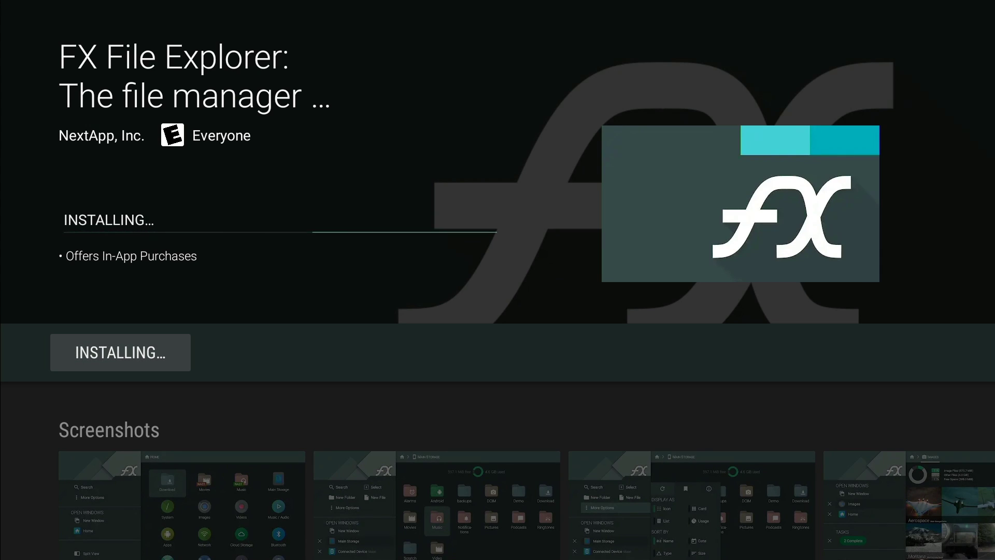
{"action": "key", "text": "Return"}
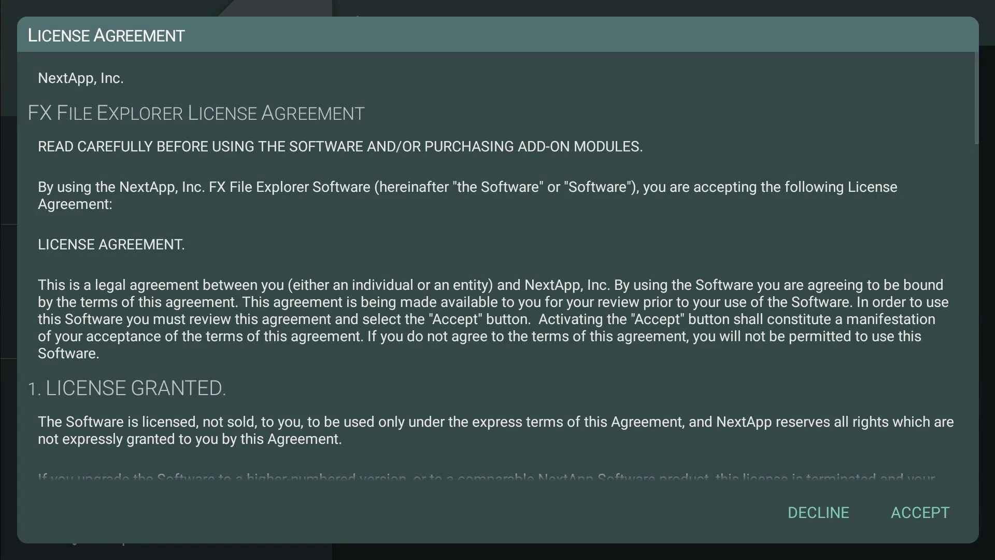
Accept the FX File Explorer license agreement and allow FX to access photos, media and files on the device
{"action": "key", "text": "Down"}
{"action": "key", "text": "Down"}
{"action": "key", "text": "Down"}
{"action": "key", "text": "Down"}
{"action": "key", "text": "Down"}
{"action": "key", "text": "Down"}
{"action": "key", "text": "Down"}
{"action": "key", "text": "Down"}
{"action": "key", "text": "Down"}
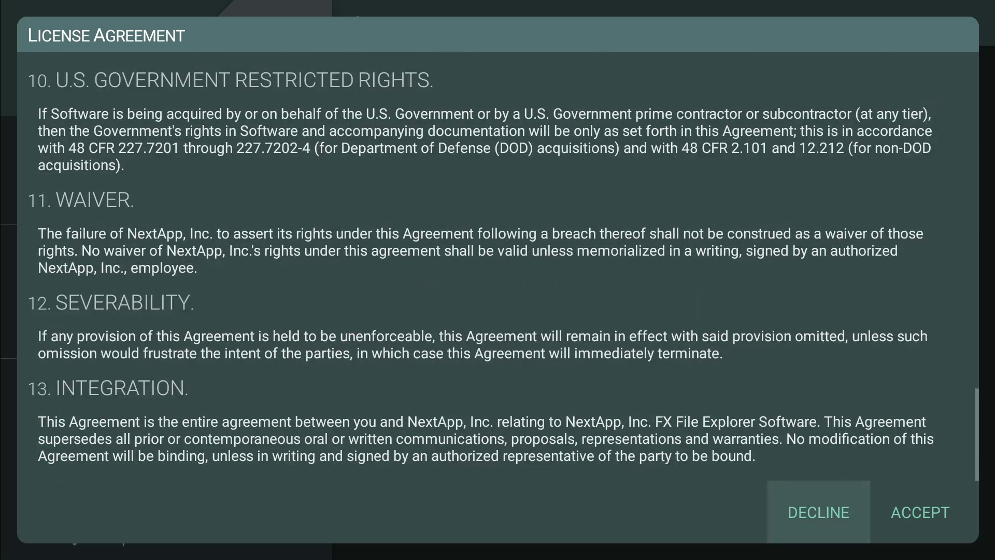
{"action": "key", "text": "Right"}
{"action": "key", "text": "Return"}
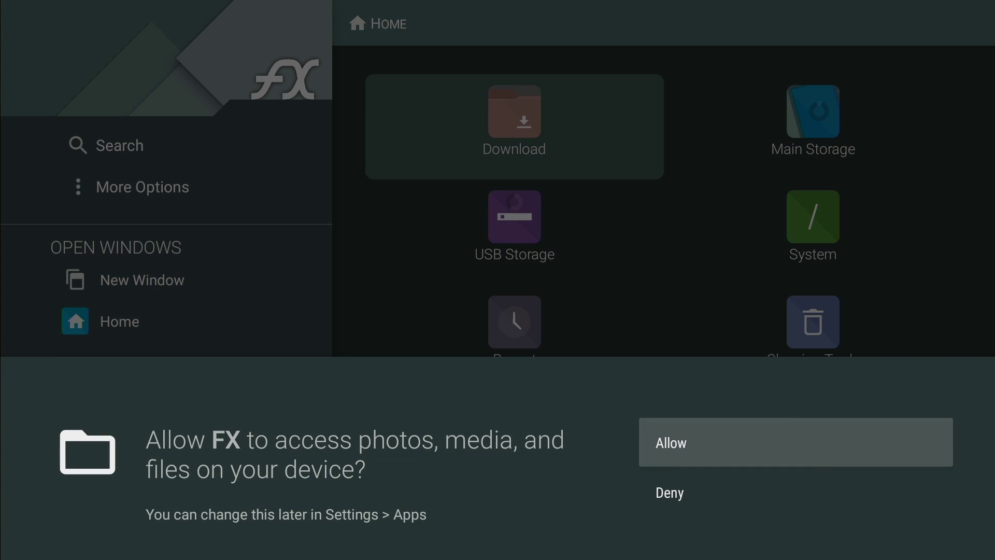
{"action": "key", "text": "Return"}
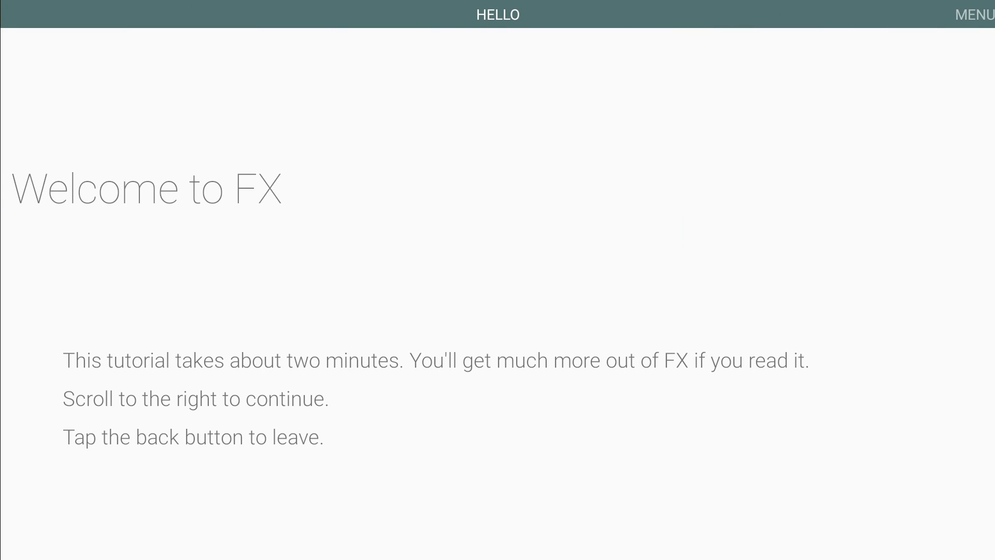
Exit the FX welcome tutorial with the 7-day FX Plus trial option turned off
{"action": "key", "text": "Escape"}
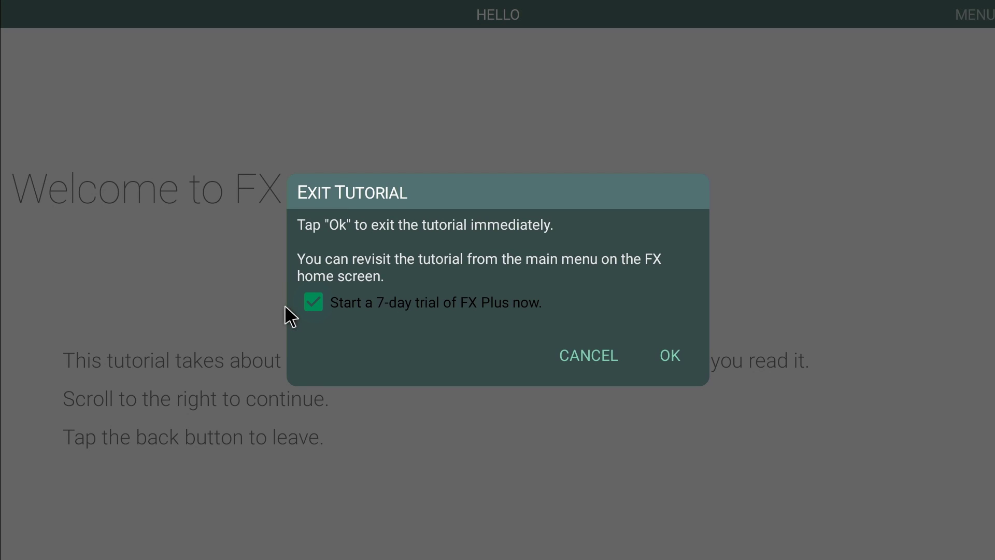
{"action": "left_click", "coordinate": [315, 306]}
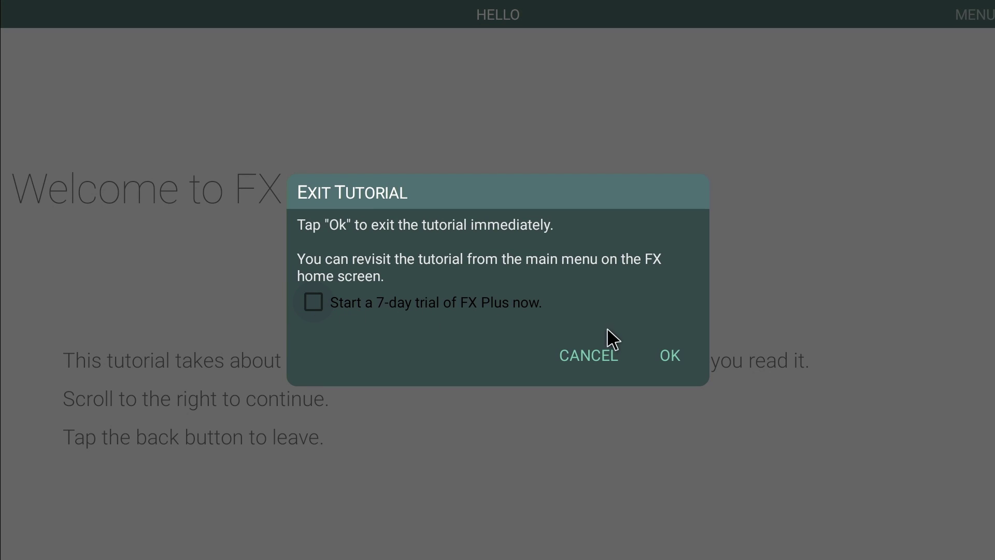
{"action": "left_click", "coordinate": [665, 354]}
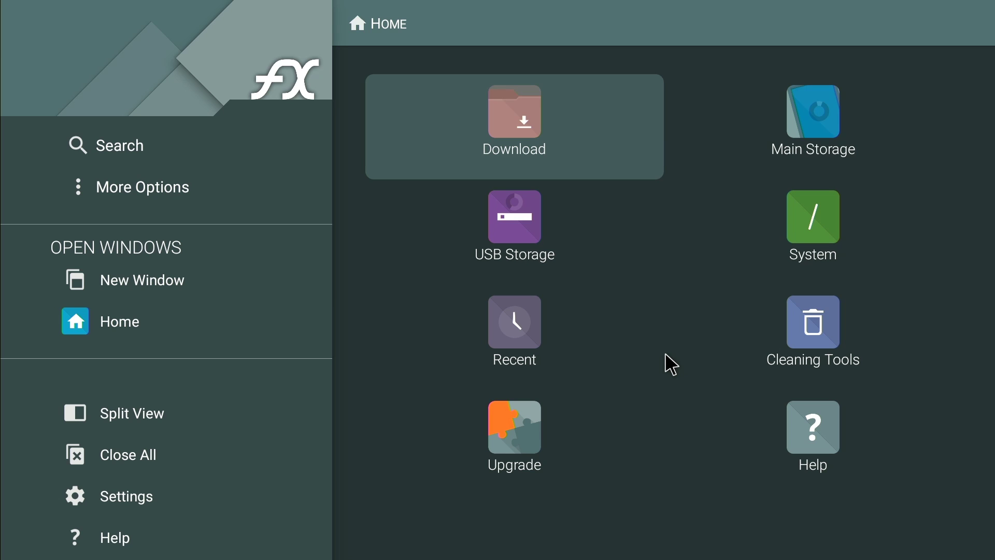
Open USB Storage from the FX home screen
{"action": "key", "text": "Right"}
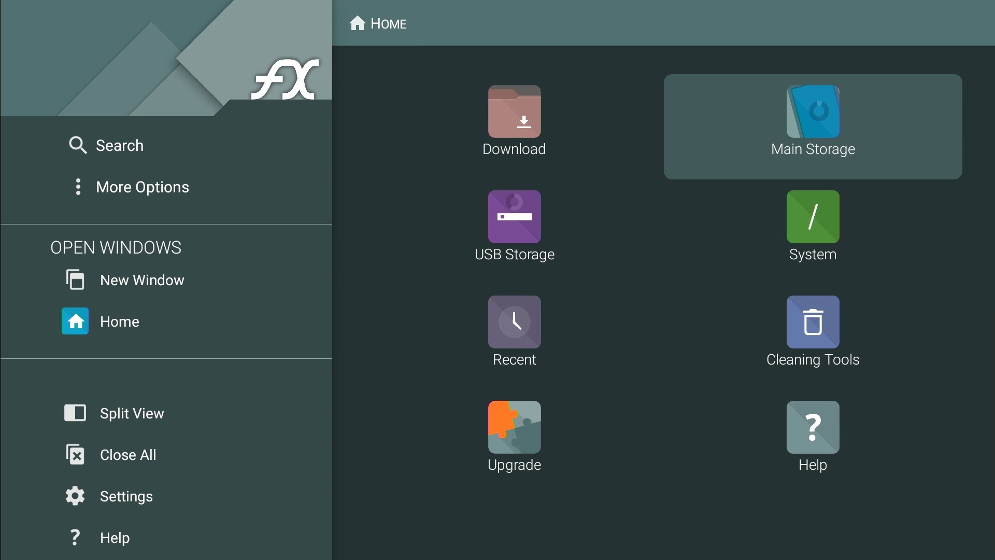
{"action": "key", "text": "Left"}
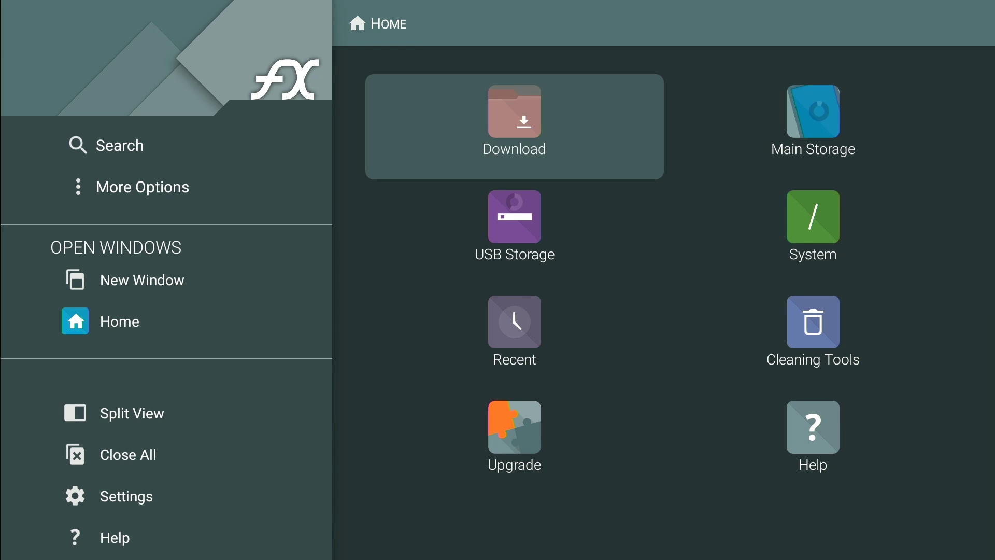
{"action": "key", "text": "Down"}
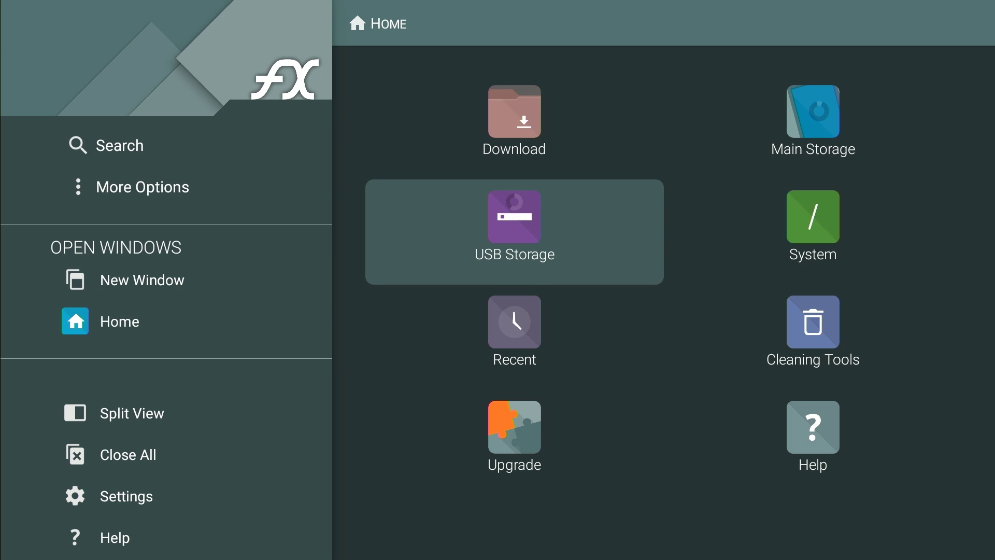
{"action": "key", "text": "Return"}
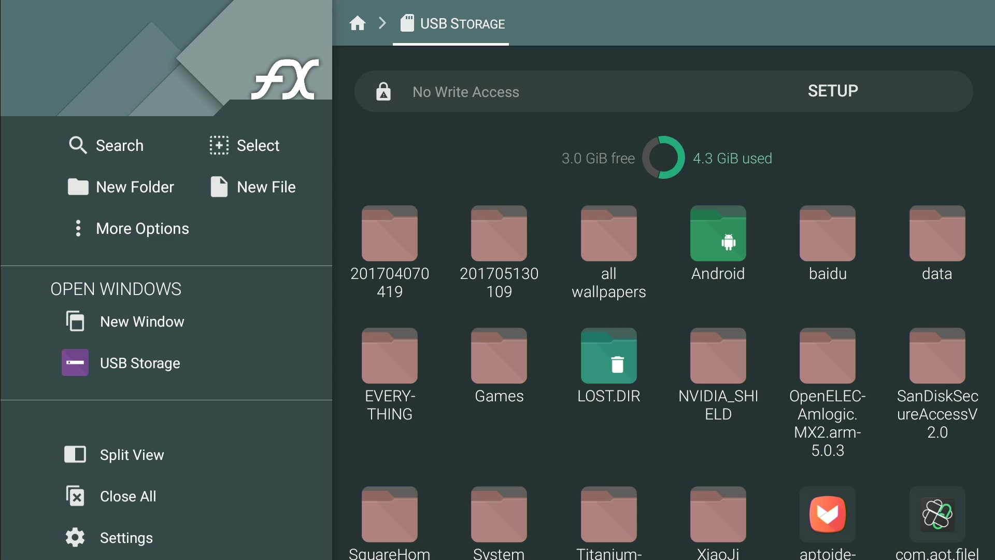
Find aptoide-latest.apk in the USB drive's root folder and open it for installation
{"action": "key", "text": "Down"}
{"action": "key", "text": "Down"}
{"action": "key", "text": "Down"}
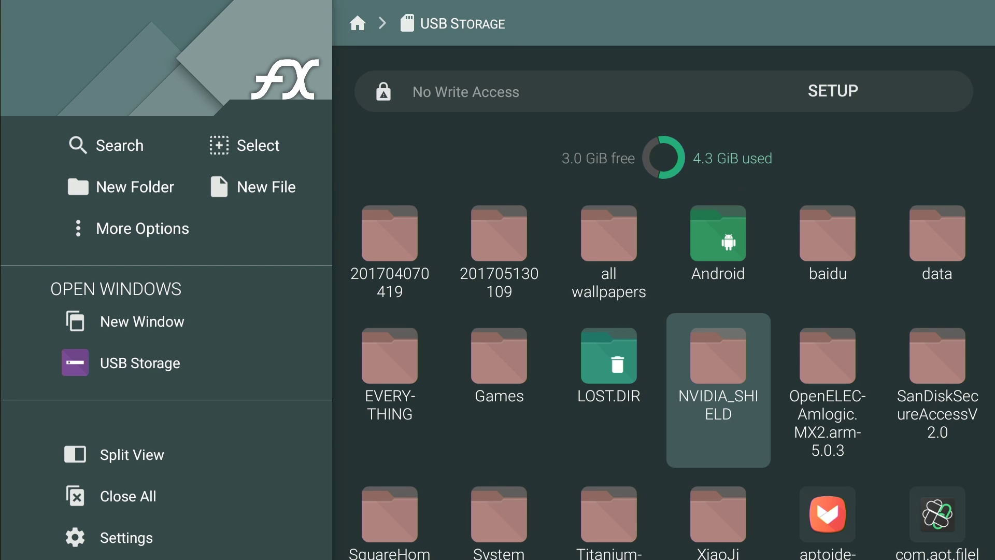
{"action": "key", "text": "Right"}
{"action": "key", "text": "Right"}
{"action": "key", "text": "Left"}
{"action": "key", "text": "Left"}
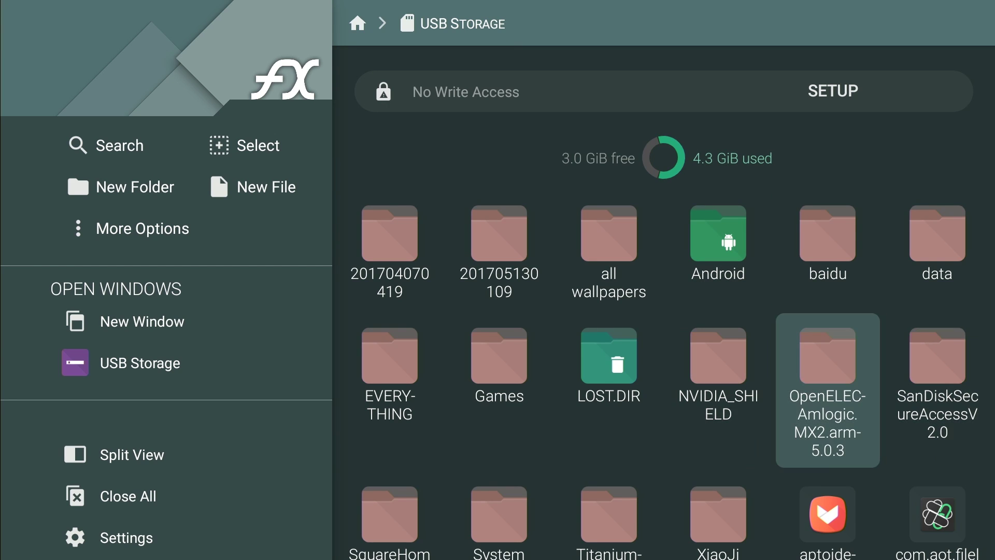
{"action": "key", "text": "Left"}
{"action": "key", "text": "Left"}
{"action": "key", "text": "Down"}
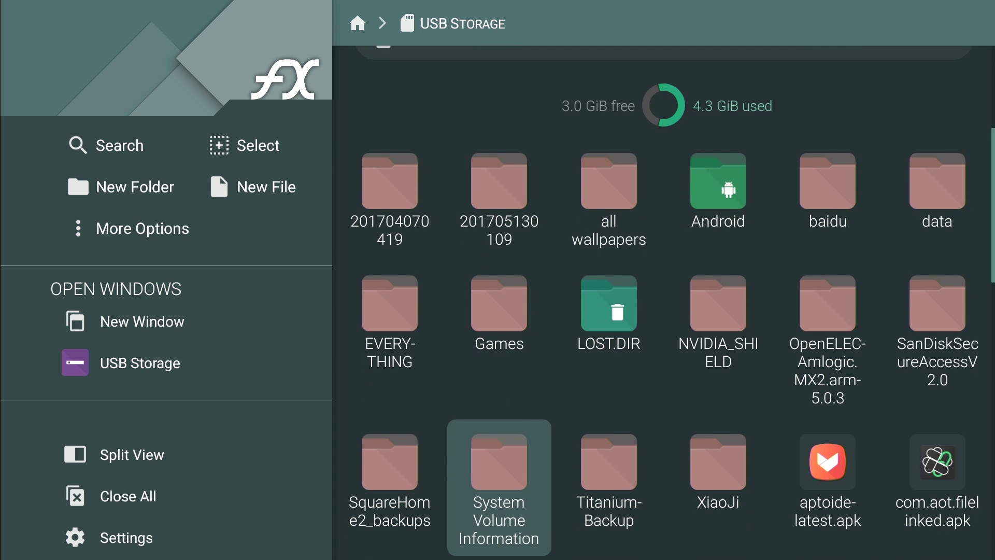
{"action": "key", "text": "Right"}
{"action": "key", "text": "Right"}
{"action": "key", "text": "Right"}
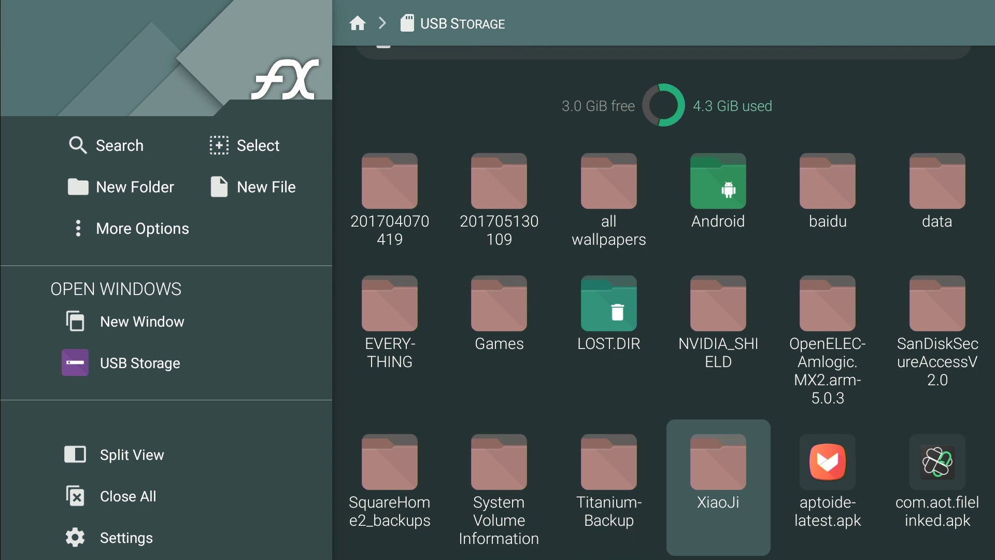
{"action": "key", "text": "Up"}
{"action": "key", "text": "Down"}
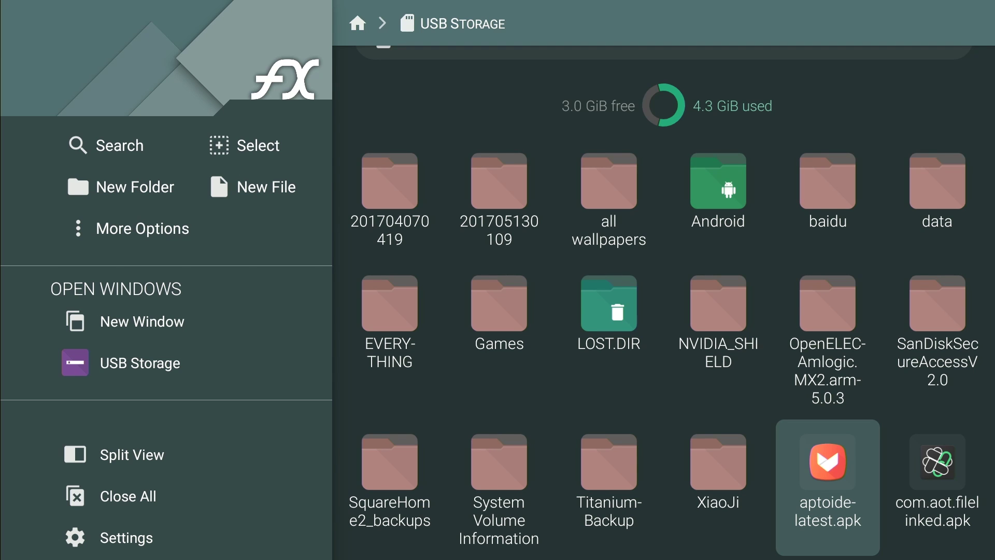
{"action": "key", "text": "Return"}
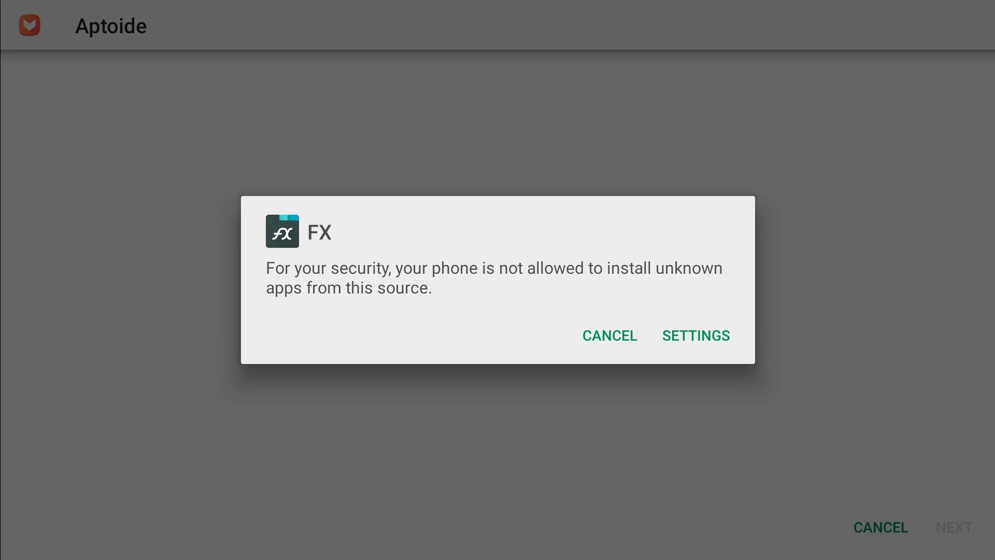
Allow FX to install unknown apps in the security settings and return to the Aptoide installer
{"action": "key", "text": "Right"}
{"action": "key", "text": "Return"}
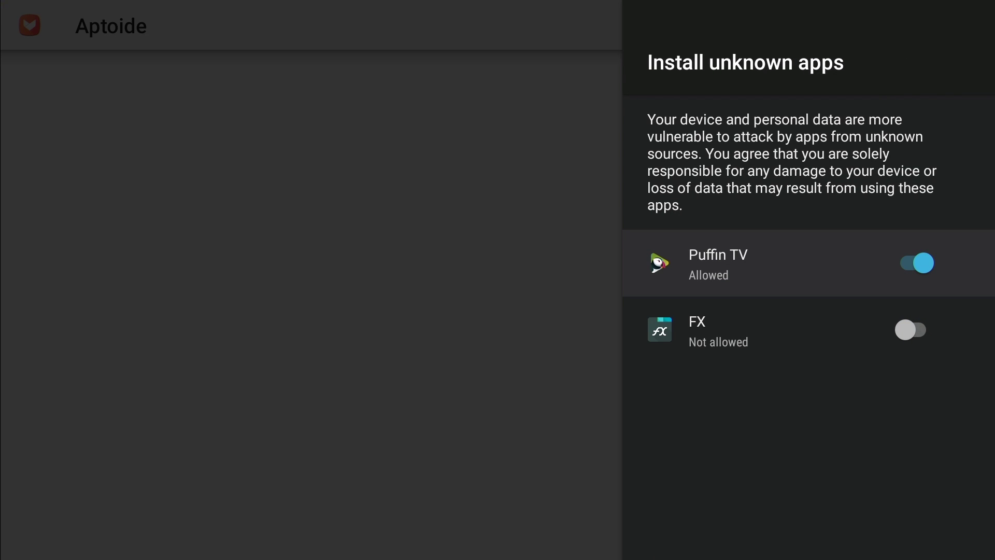
{"action": "key", "text": "Down"}
{"action": "key", "text": "Return"}
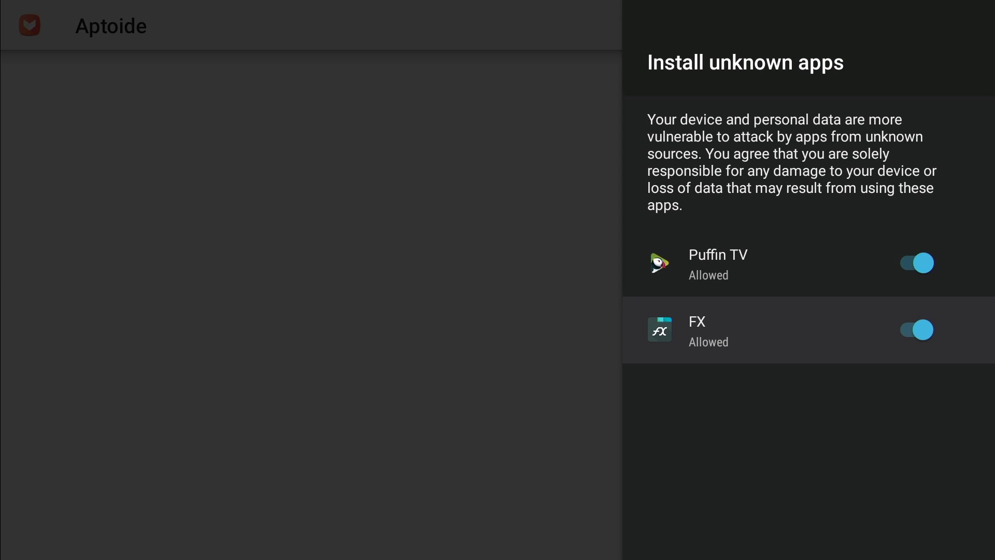
{"action": "key", "text": "Escape"}
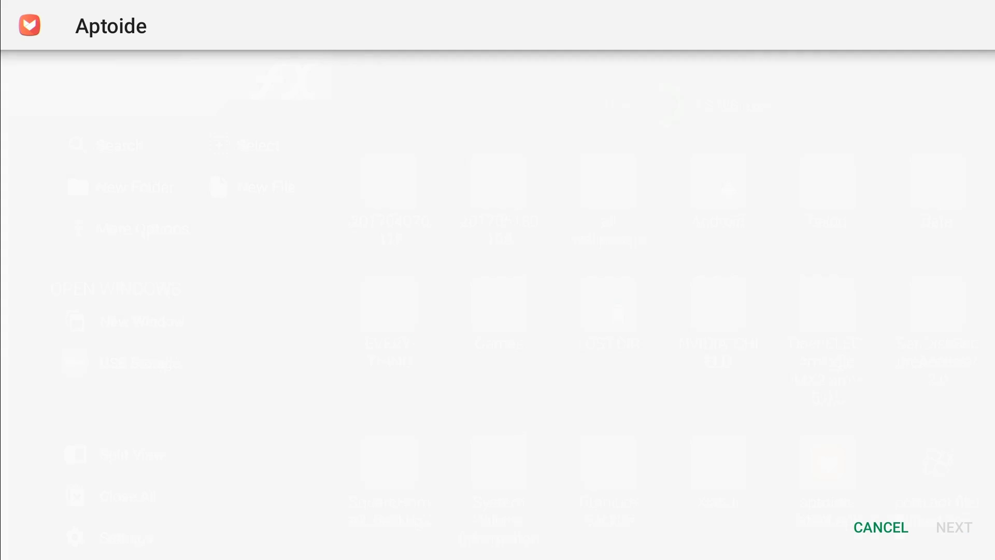
Proceed through the Aptoide installer and install the app
{"action": "key", "text": "Return"}
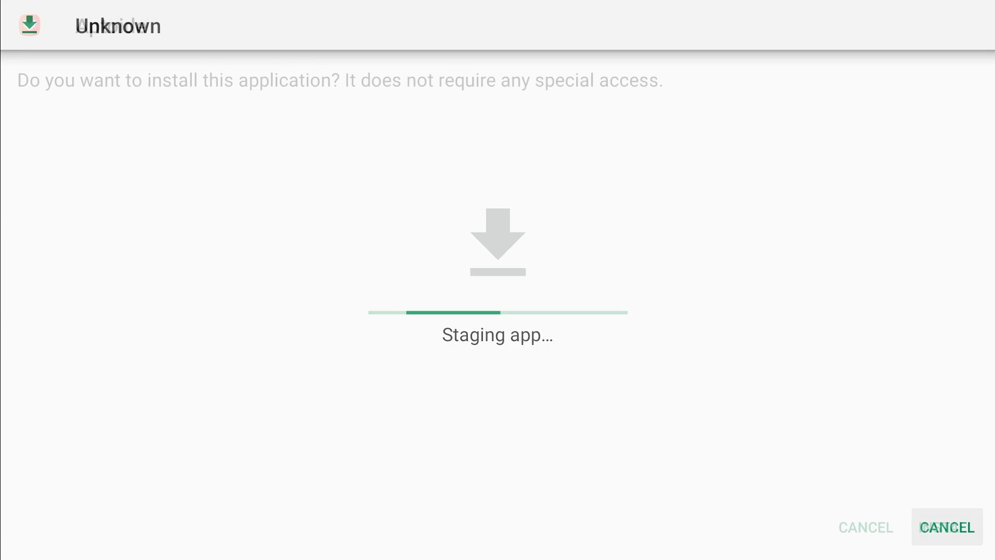
{"action": "key", "text": "Right"}
{"action": "key", "text": "Return"}
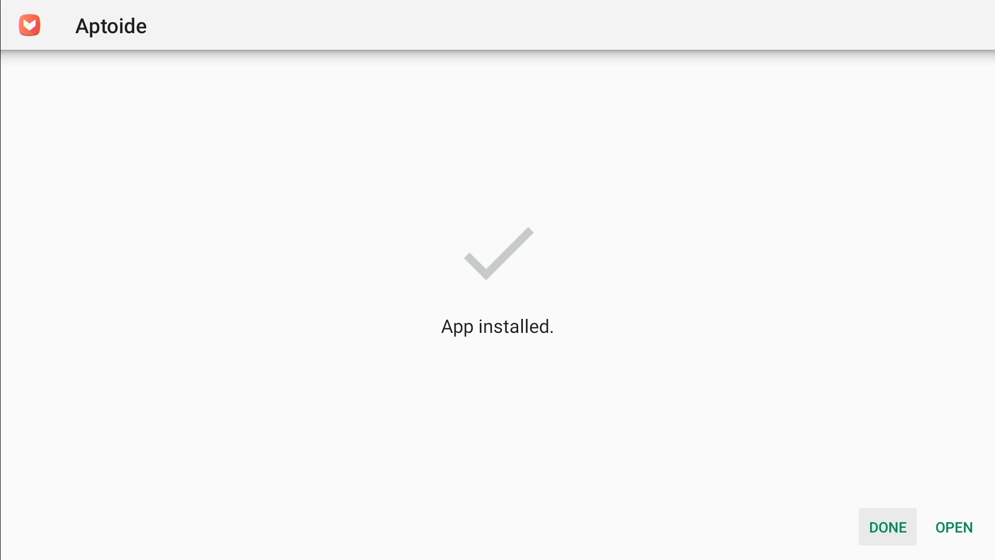
Open the installed Aptoide app and skip its account sign-in page
{"action": "left_click", "coordinate": [954, 526]}
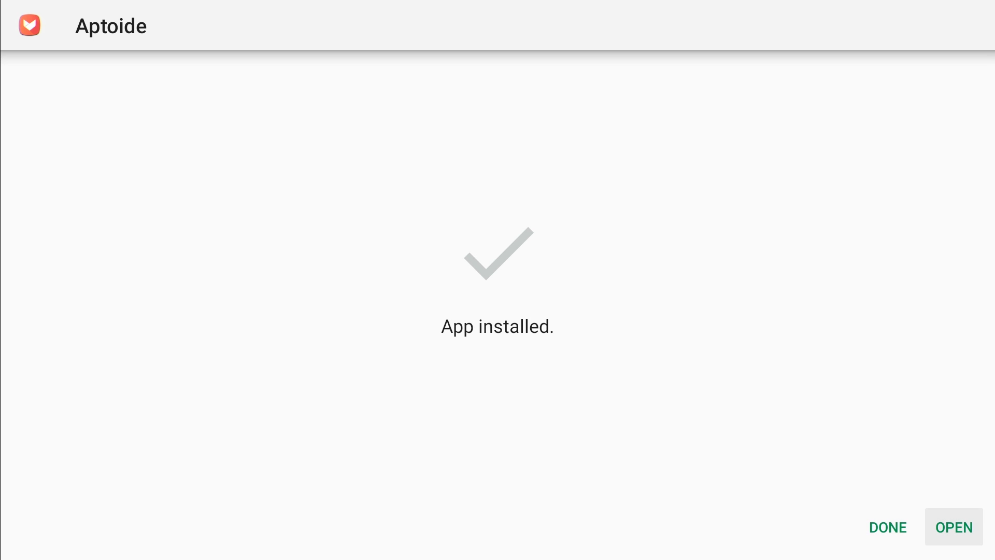
{"action": "key", "text": "Return"}
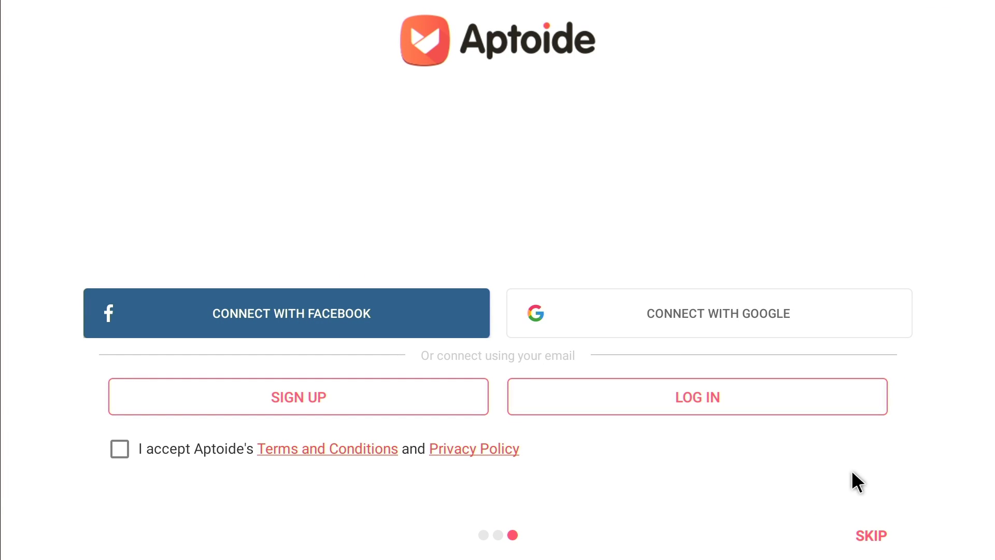
{"action": "left_click", "coordinate": [864, 523]}
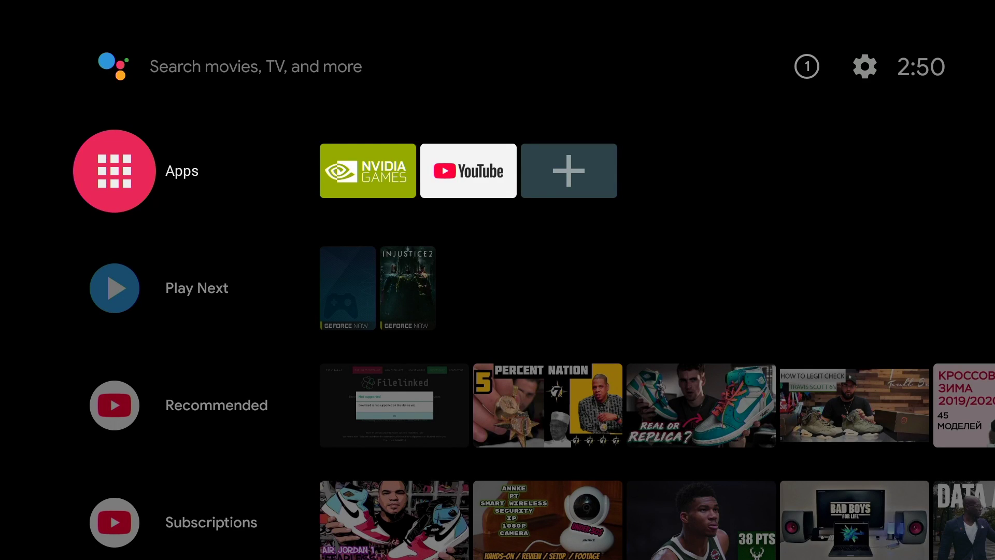
Open the Apps section of the device settings from the home screen
{"action": "key", "text": "Right"}
{"action": "key", "text": "Right"}
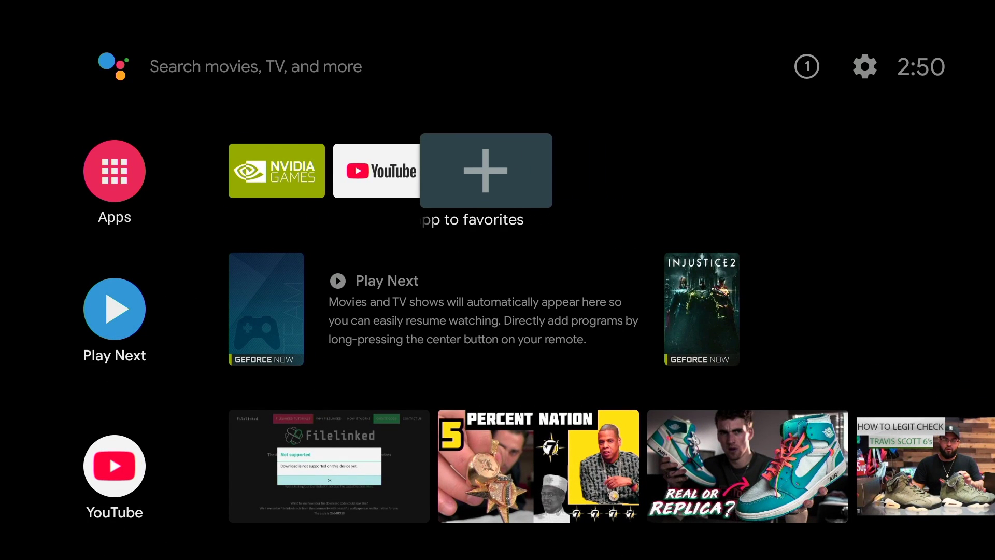
{"action": "key", "text": "Up"}
{"action": "key", "text": "Right"}
{"action": "key", "text": "Return"}
{"action": "key", "text": "Down"}
{"action": "key", "text": "Down"}
{"action": "key", "text": "Down"}
{"action": "key", "text": "Down"}
{"action": "key", "text": "Down"}
{"action": "key", "text": "Down"}
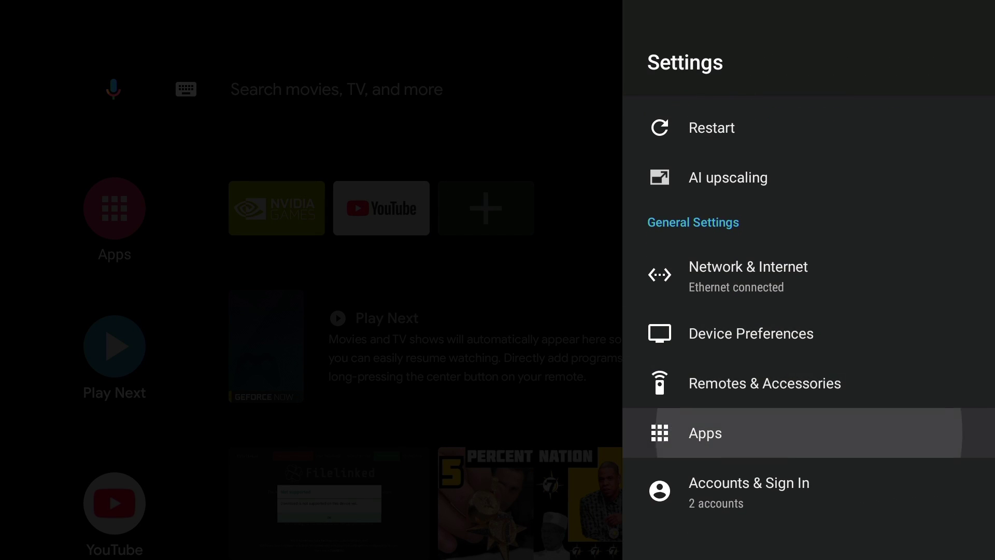
{"action": "key", "text": "Return"}
Show the full list of all installed apps
{"action": "key", "text": "Down"}
{"action": "key", "text": "Down"}
{"action": "key", "text": "Down"}
{"action": "key", "text": "Down"}
{"action": "key", "text": "Down"}
{"action": "key", "text": "Down"}
{"action": "key", "text": "Up"}
{"action": "key", "text": "Up"}
{"action": "key", "text": "Return"}
Find Puffin TV in the list of all apps and uninstall it, accepting the confirmation
{"action": "key", "text": "Down"}
{"action": "key", "text": "Down"}
{"action": "key", "text": "Down"}
{"action": "key", "text": "Down"}
{"action": "key", "text": "Down"}
{"action": "key", "text": "Down"}
{"action": "key", "text": "Down"}
{"action": "key", "text": "Down"}
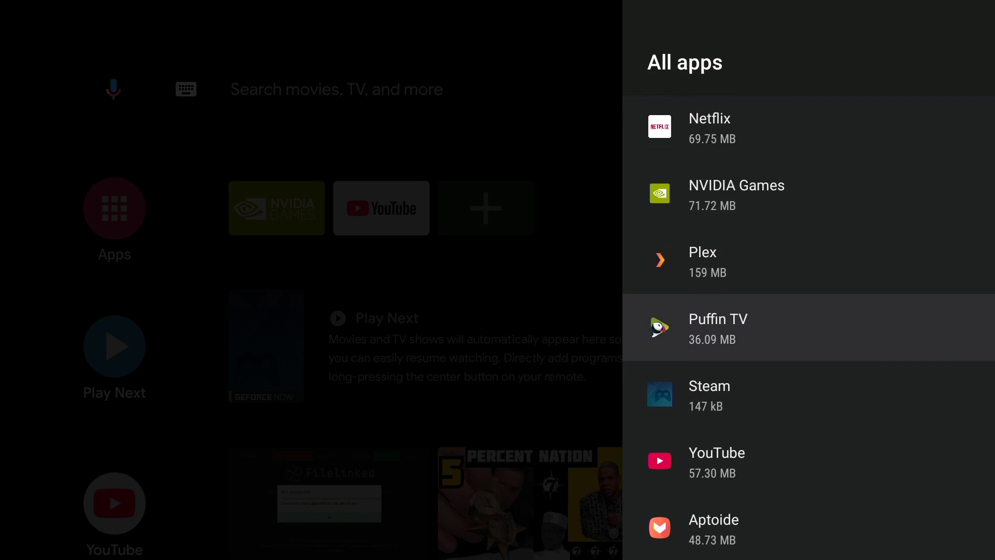
{"action": "key", "text": "Return"}
{"action": "key", "text": "Down"}
{"action": "key", "text": "Return"}
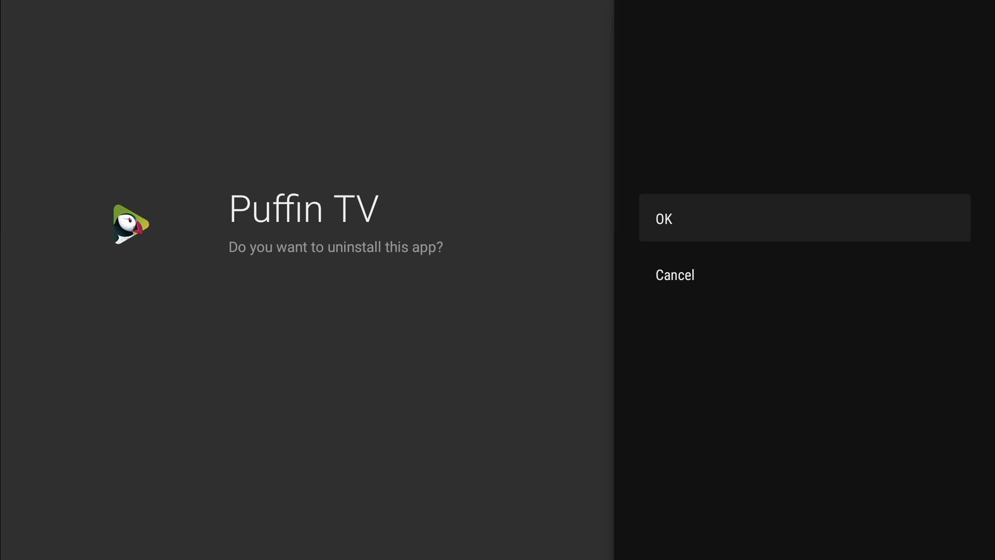
{"action": "key", "text": "Return"}
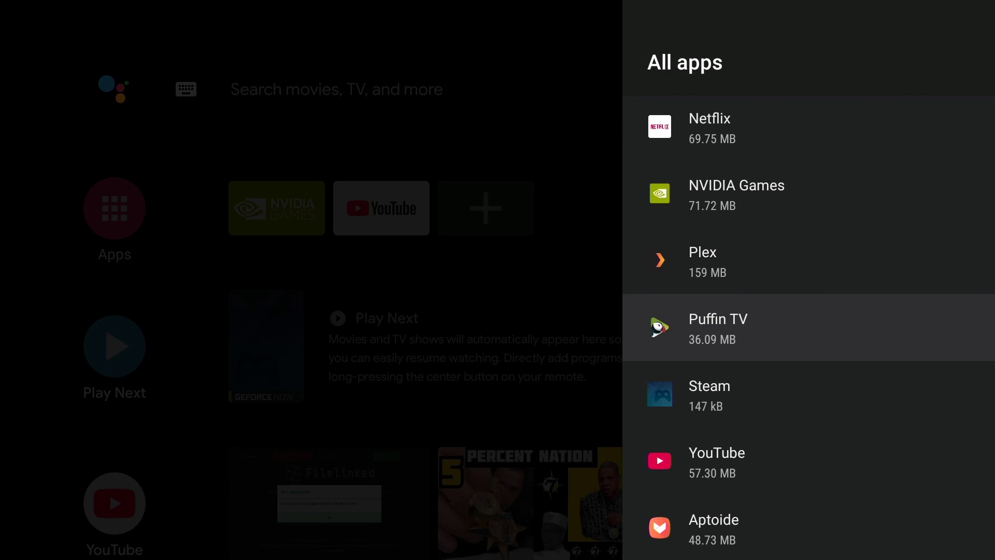
Return to the recently opened apps and view the app details of Aptoide
{"action": "key", "text": "Escape"}
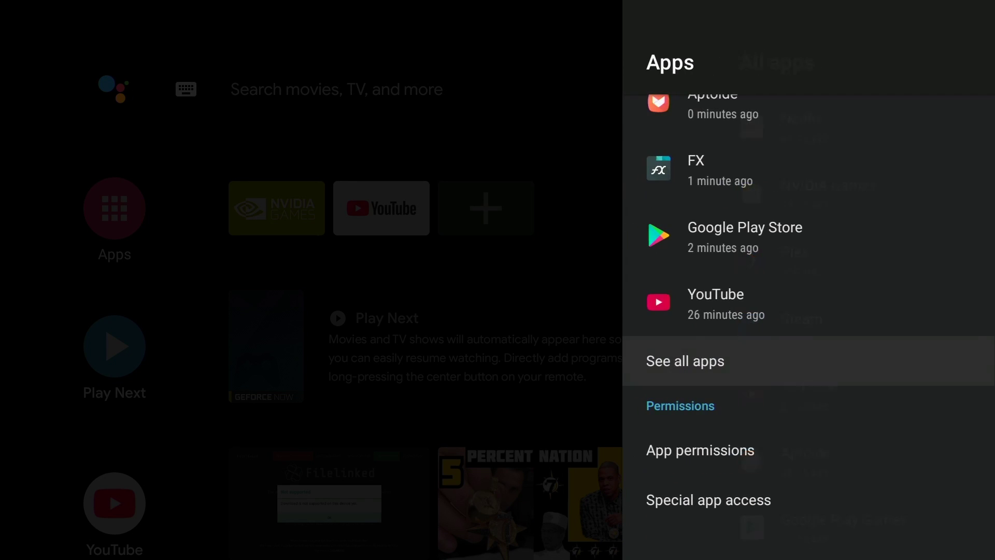
{"action": "key", "text": "Up"}
{"action": "key", "text": "Up"}
{"action": "key", "text": "Up"}
{"action": "key", "text": "Up"}
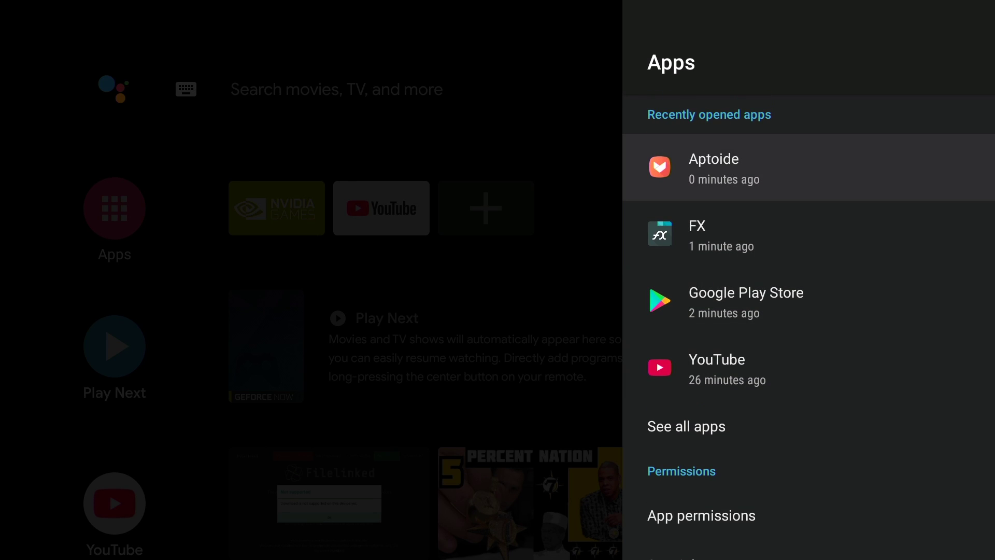
{"action": "key", "text": "Return"}
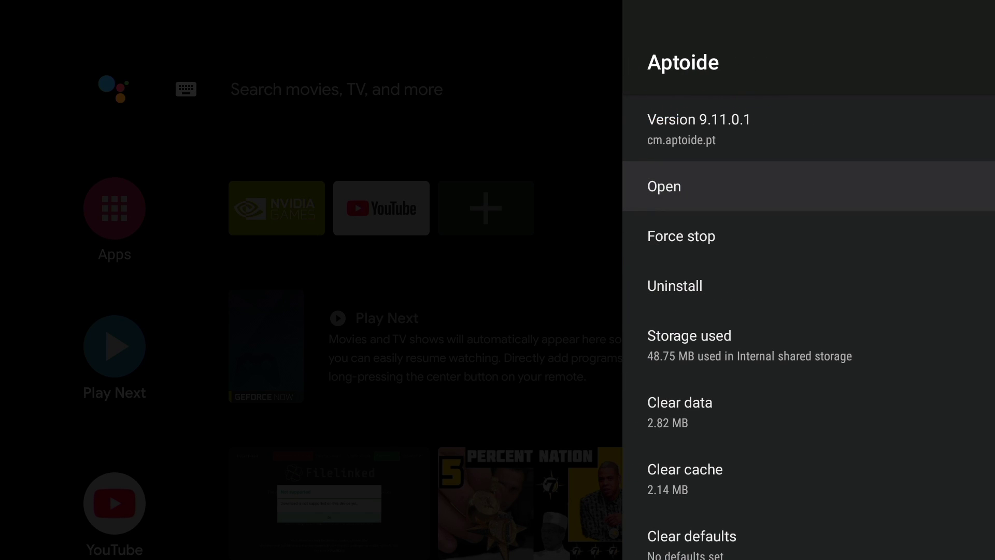
Leave Aptoide's app details and close the settings to return to the home screen
{"action": "key", "text": "Escape"}
{"action": "key", "text": "Escape"}
{"action": "key", "text": "Escape"}
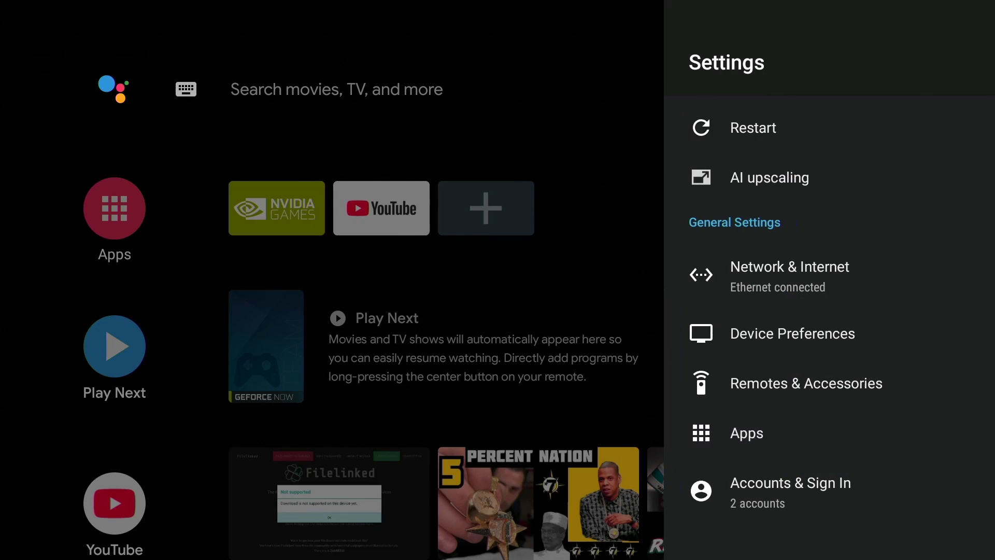
{"action": "key", "text": "Left"}
{"action": "key", "text": "Down"}
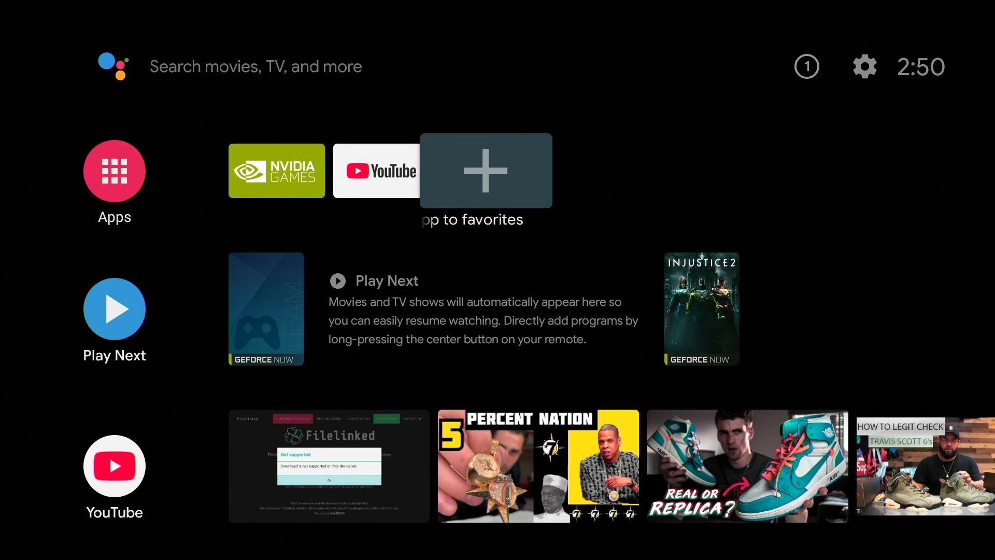